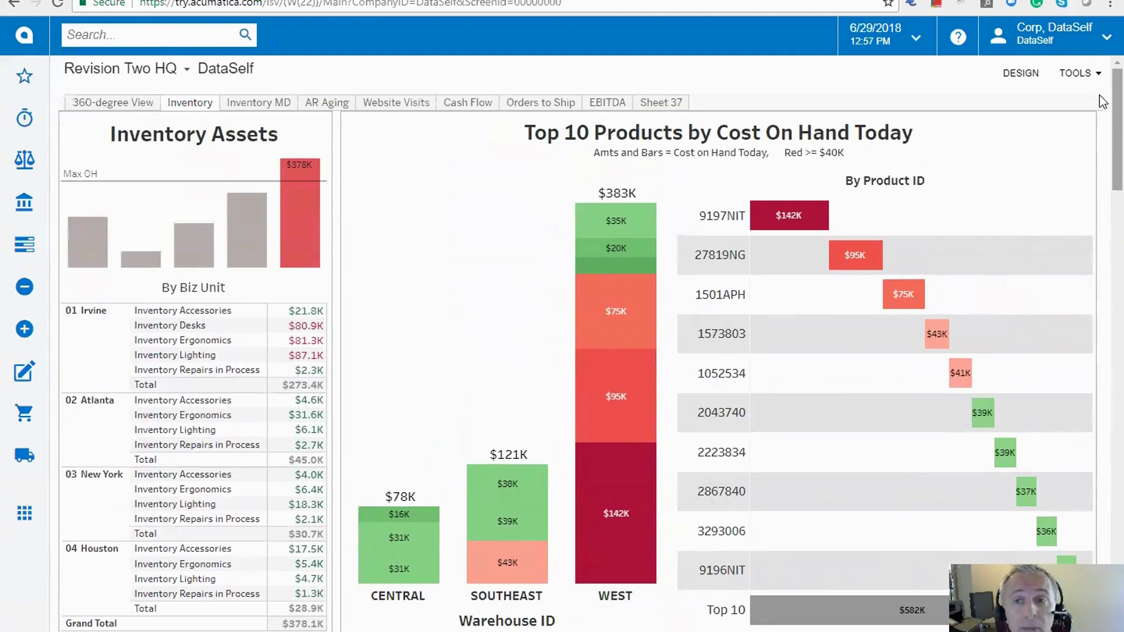
# - Go from the Sales Manager dashboard back to DataSelf and bring the Salesperson Dashboard to the top
pyautogui.hotkey('alt', 'Left')
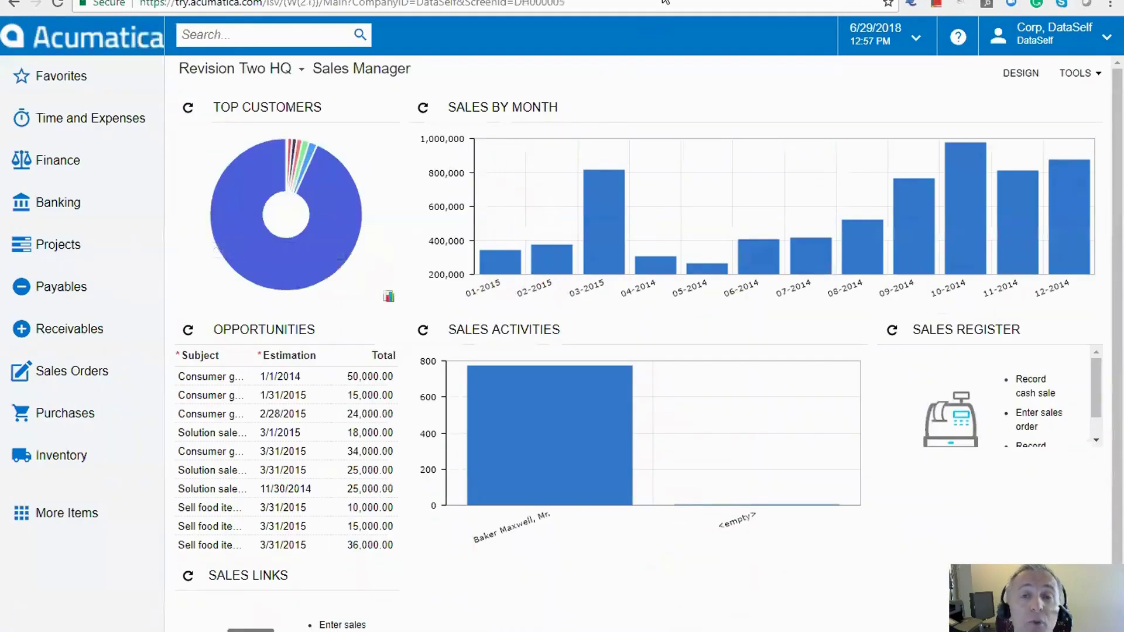
pyautogui.hotkey('alt', 'Right')
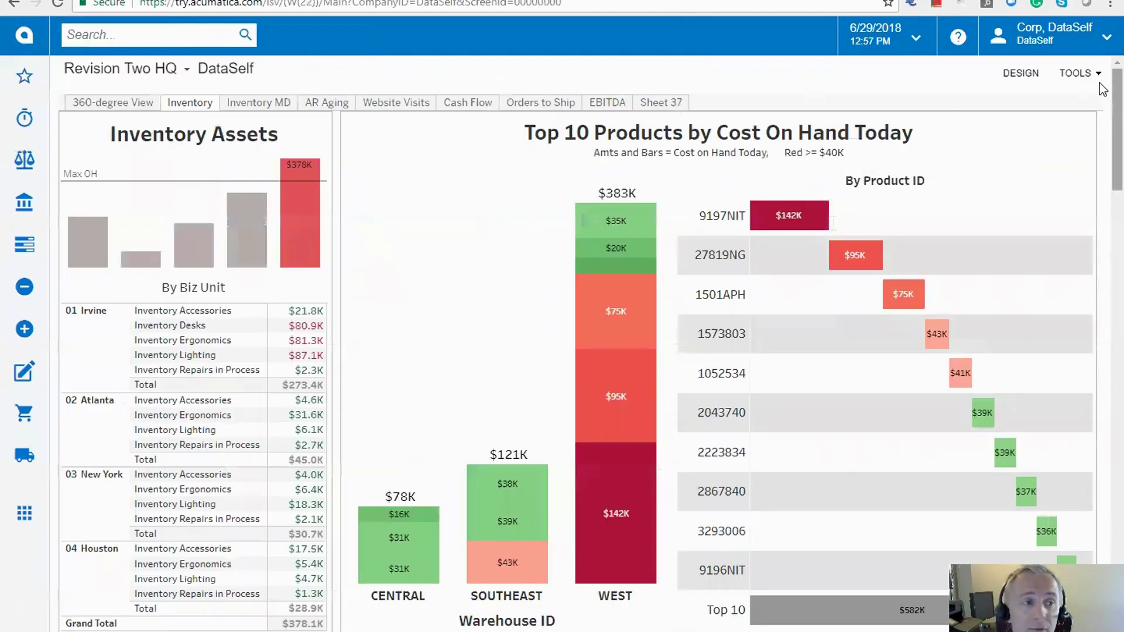
pyautogui.scroll(-6, 1103, 99)
pyautogui.scroll(-4, 1102, 232)
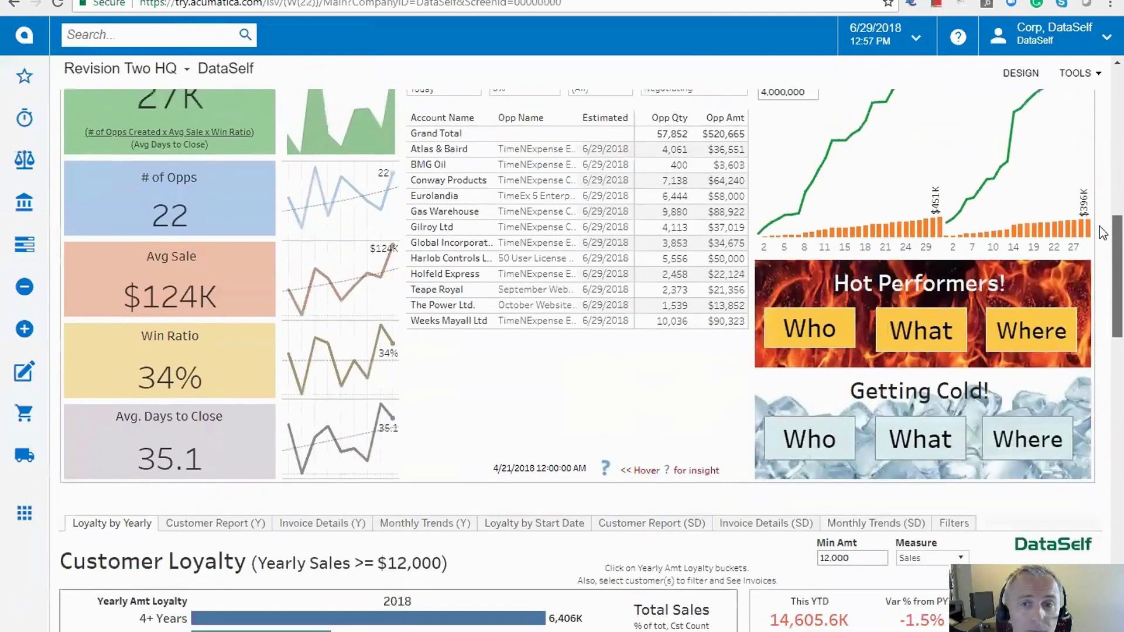
pyautogui.scroll(1, 1103, 218)
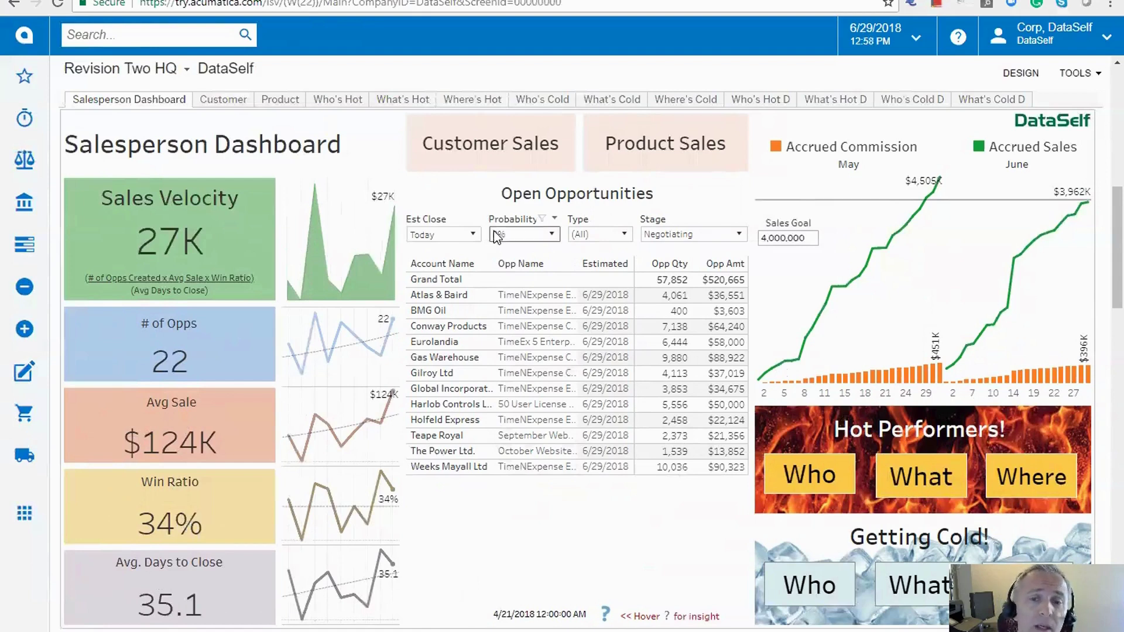
pyautogui.click(473, 234)
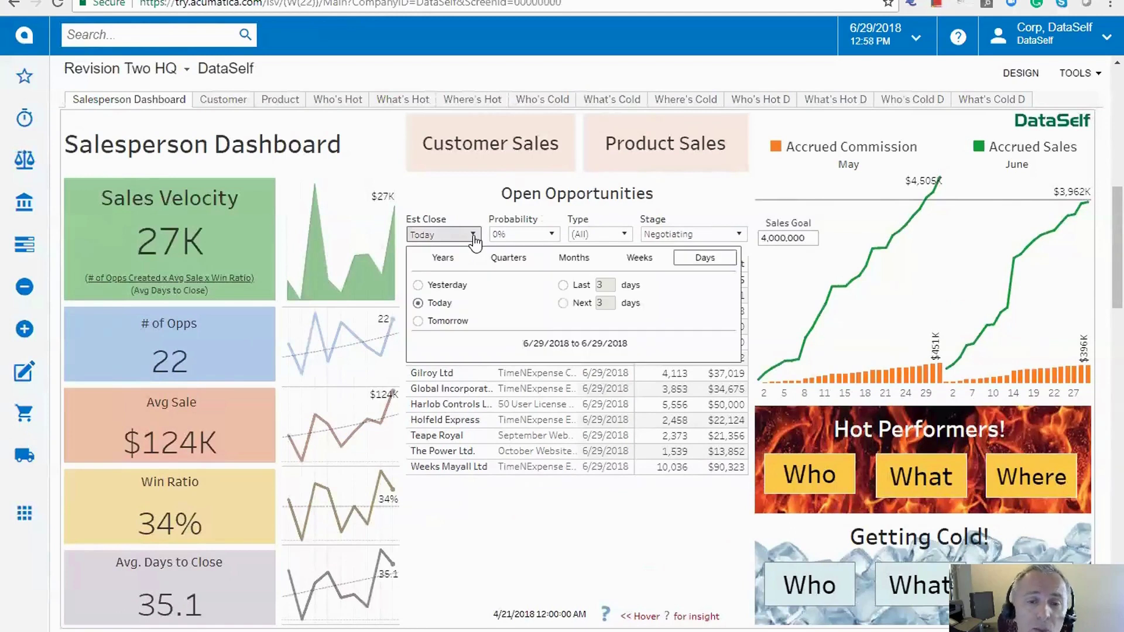
pyautogui.click(473, 235)
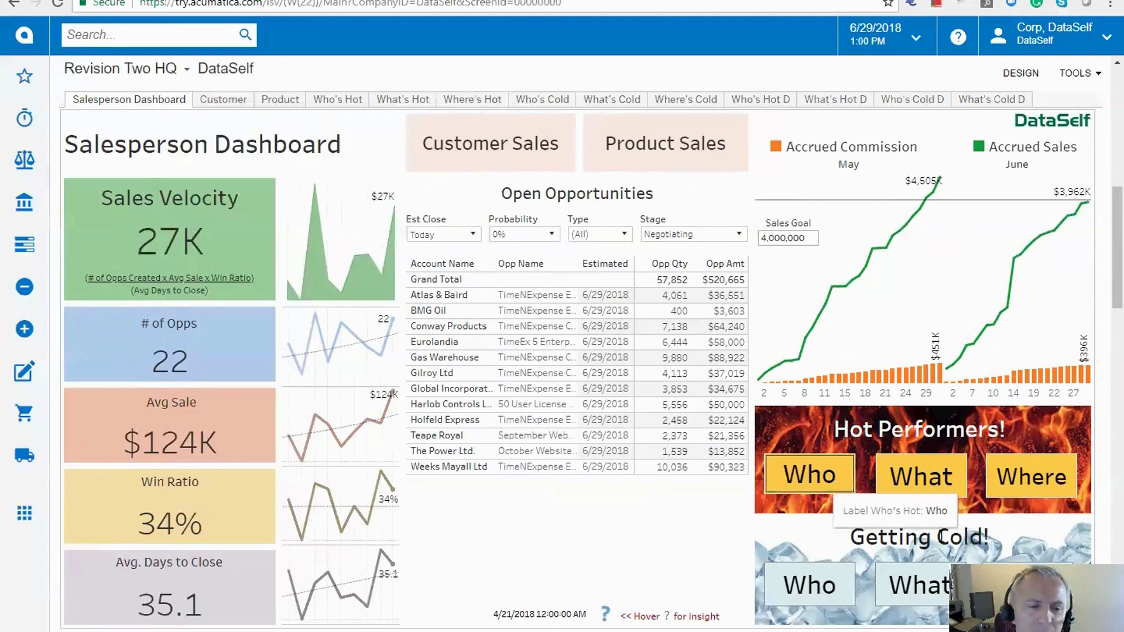
# - Open the Who's Hot breakdown of hot-performing customers, leaving the Period on Year
pyautogui.click(811, 477)
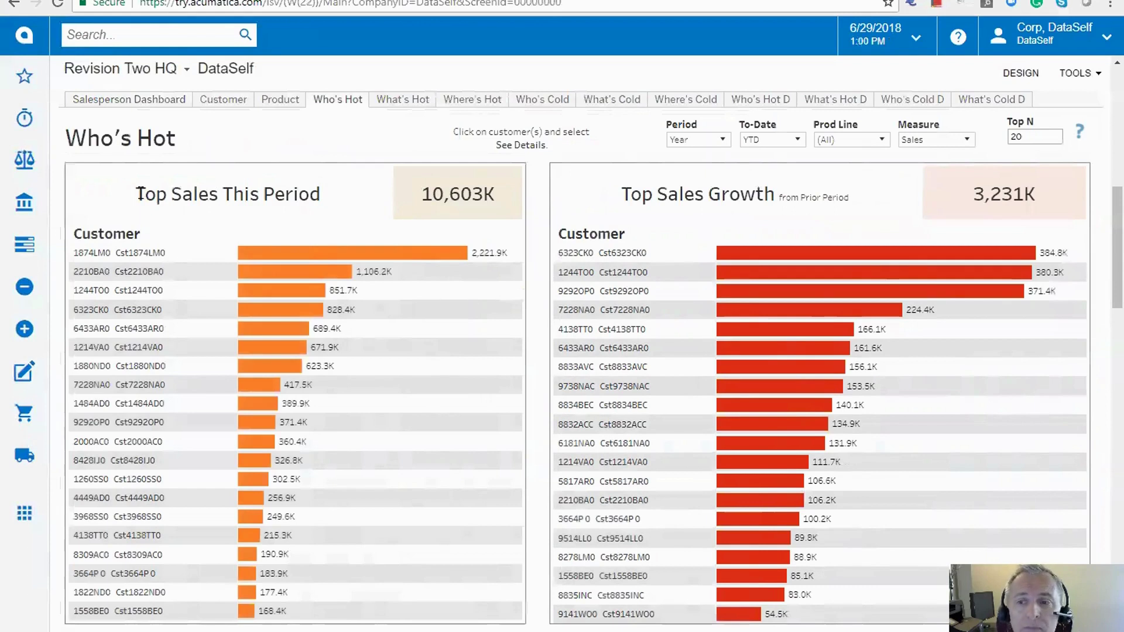
pyautogui.moveTo(135, 193); pyautogui.dragTo(320, 197)
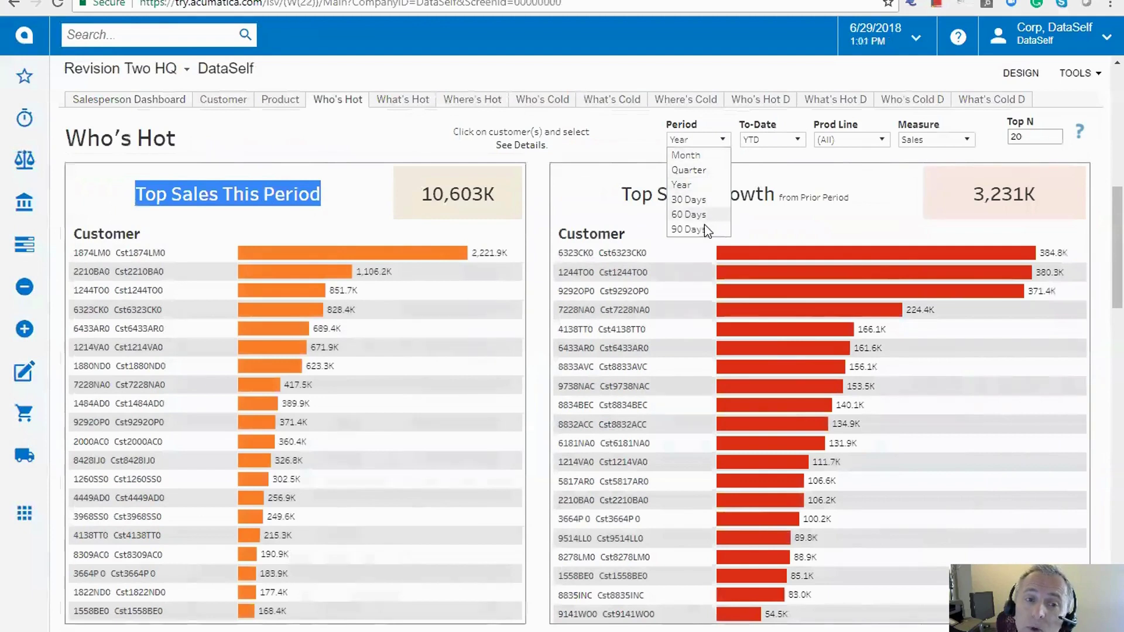
pyautogui.click(650, 135)
pyautogui.click(277, 158)
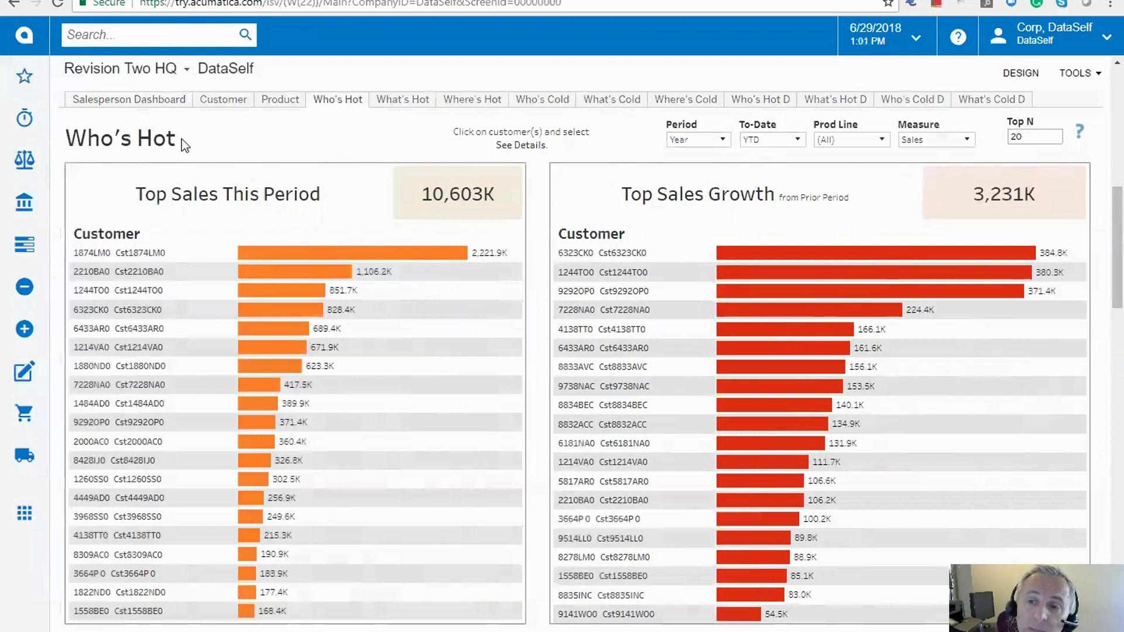
# - Select the third, fifth and sixth top-sales customers and open their See Details report
pyautogui.moveTo(181, 138); pyautogui.dragTo(66, 141)
pyautogui.click(106, 141)
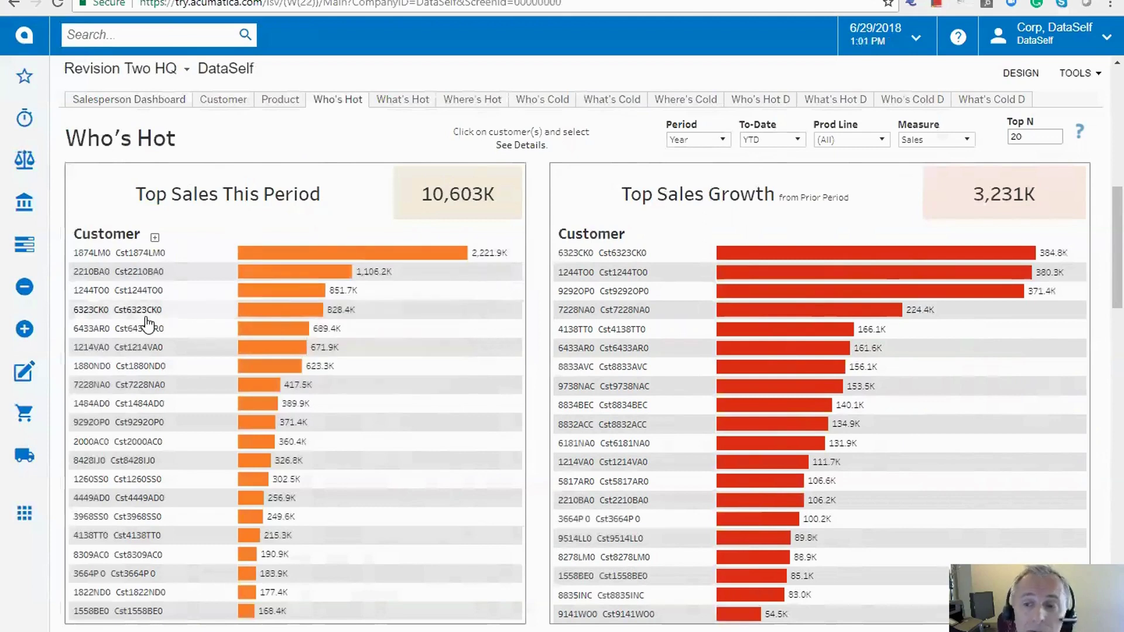
pyautogui.click(140, 290)
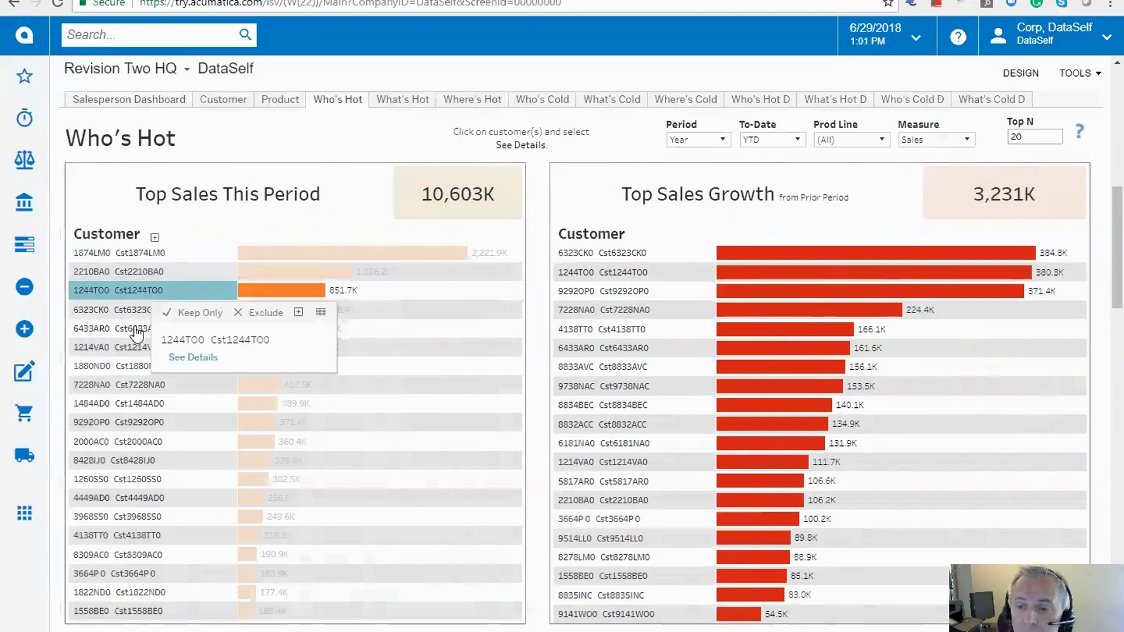
pyautogui.keyDown('ctrl'); pyautogui.click(136, 329); pyautogui.keyUp('ctrl')
pyautogui.keyDown('ctrl'); pyautogui.click(135, 350); pyautogui.keyUp('ctrl')
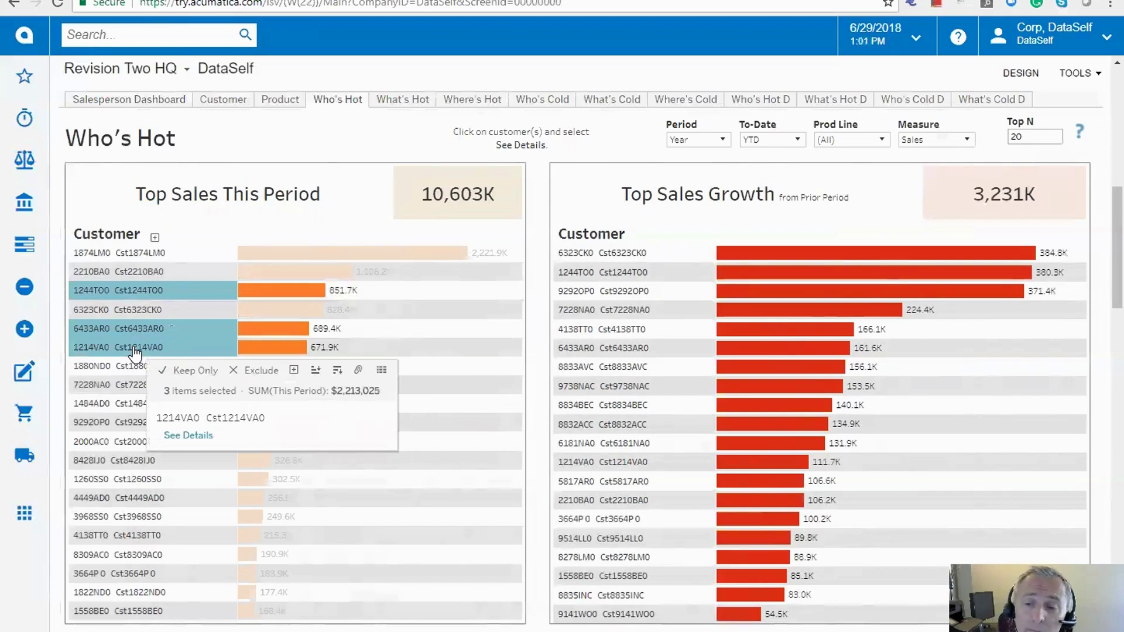
pyautogui.click(188, 436)
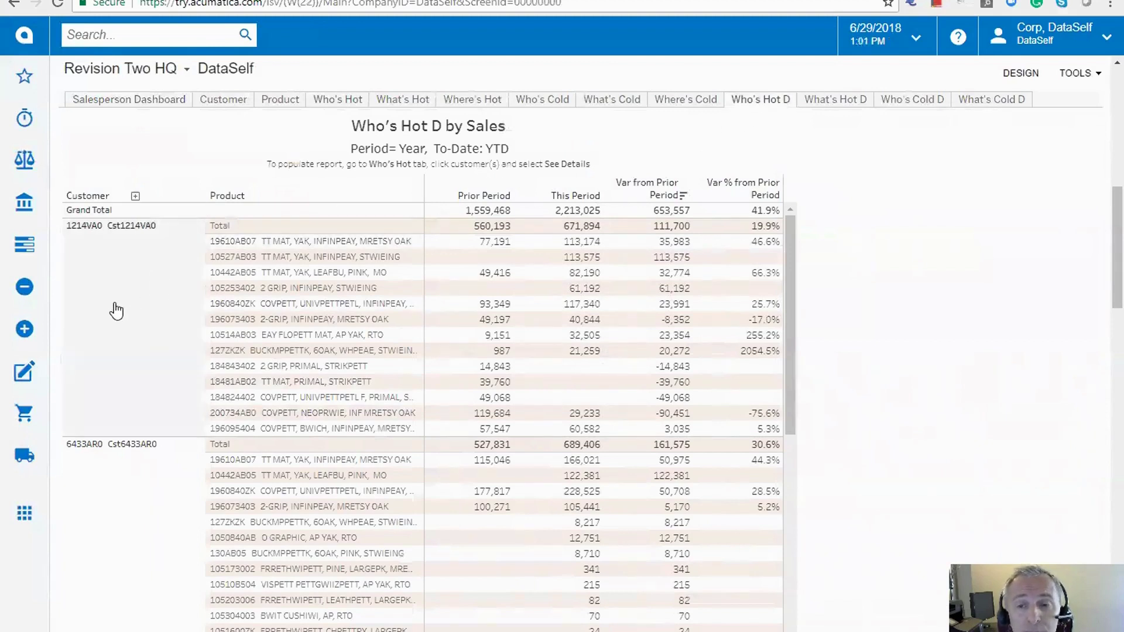
# - Review the product breakdown in Who's Hot D by Sales, then return to Who's Hot
pyautogui.moveTo(515, 248)
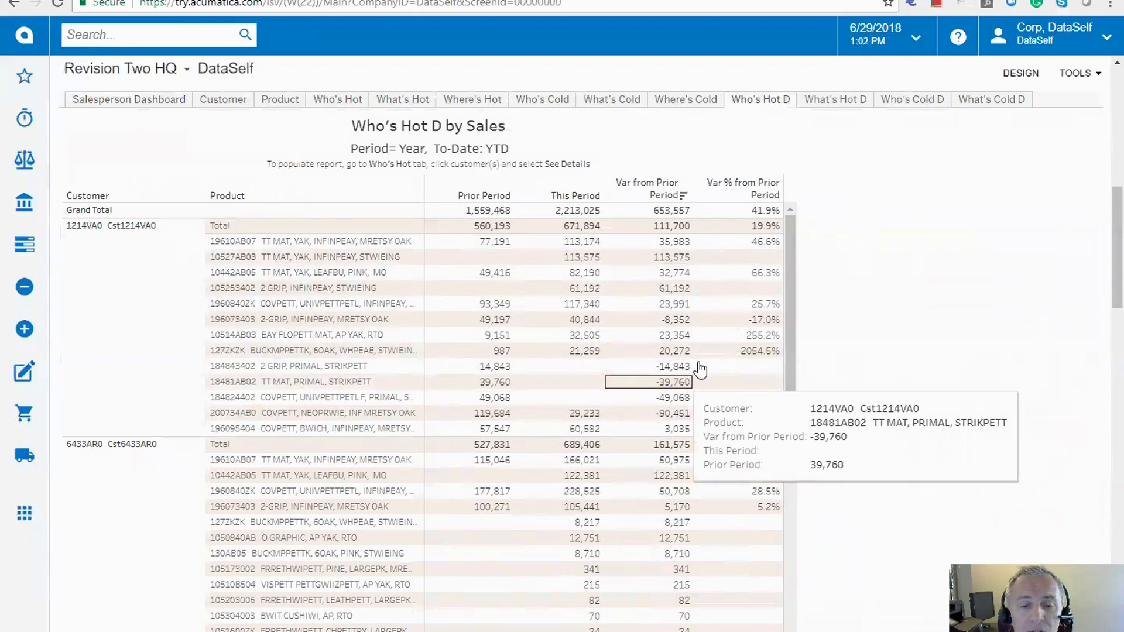
pyautogui.click(347, 99)
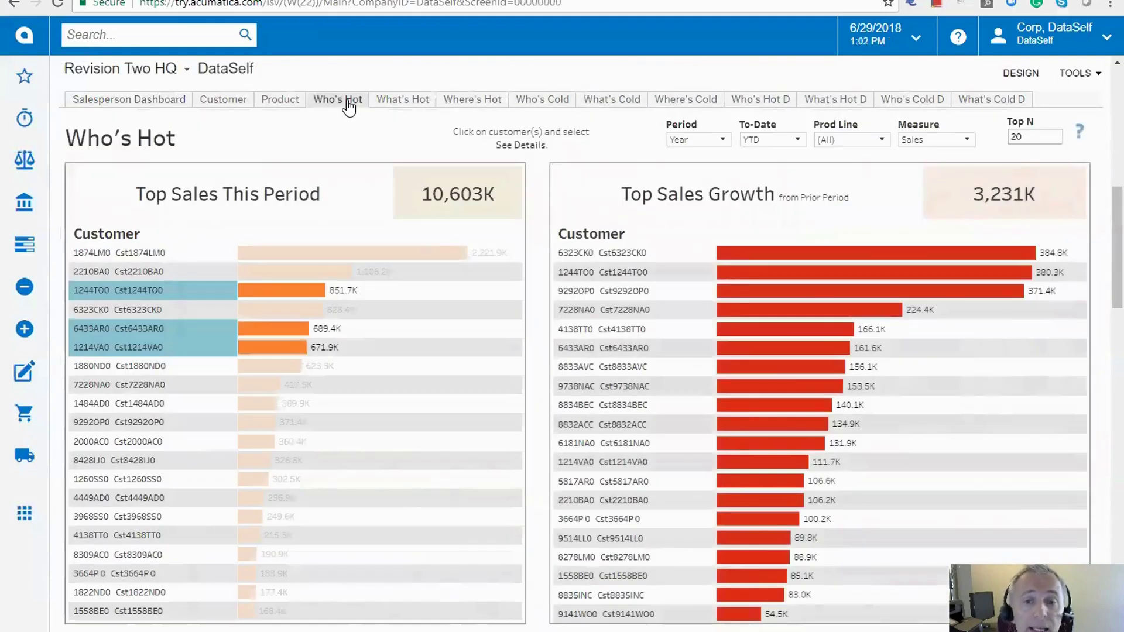
pyautogui.click(392, 100)
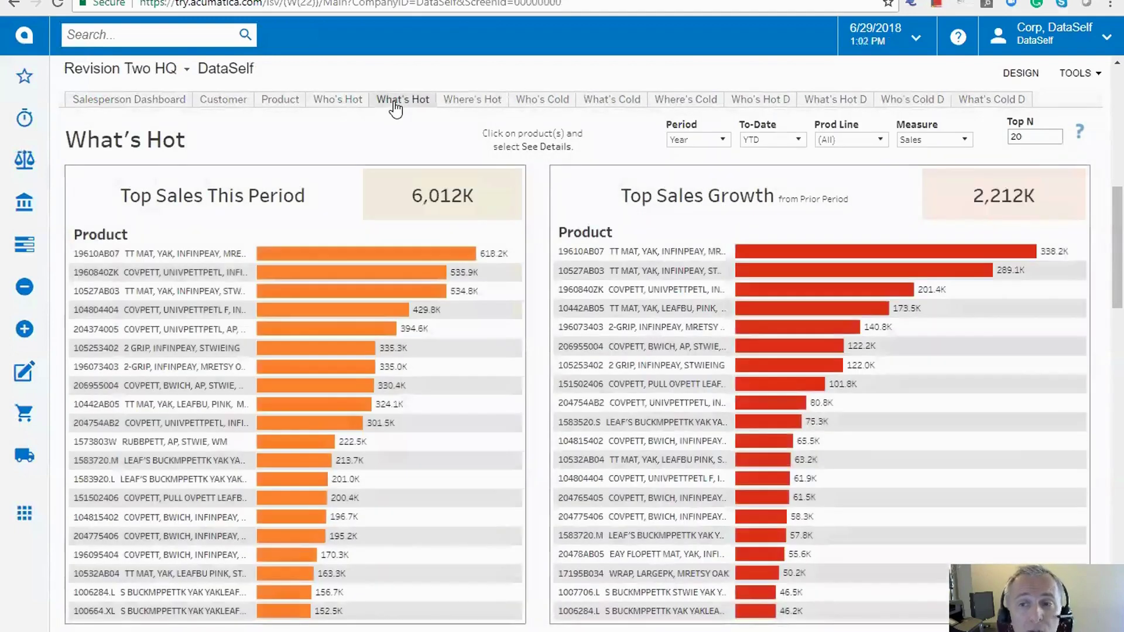
pyautogui.click(461, 100)
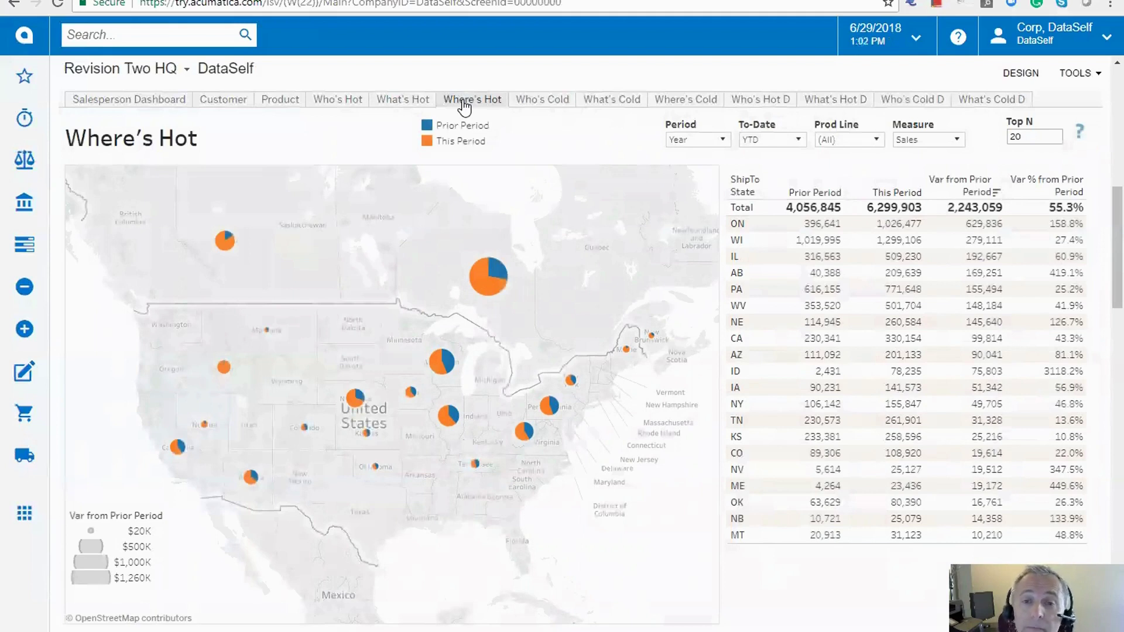
pyautogui.click(347, 104)
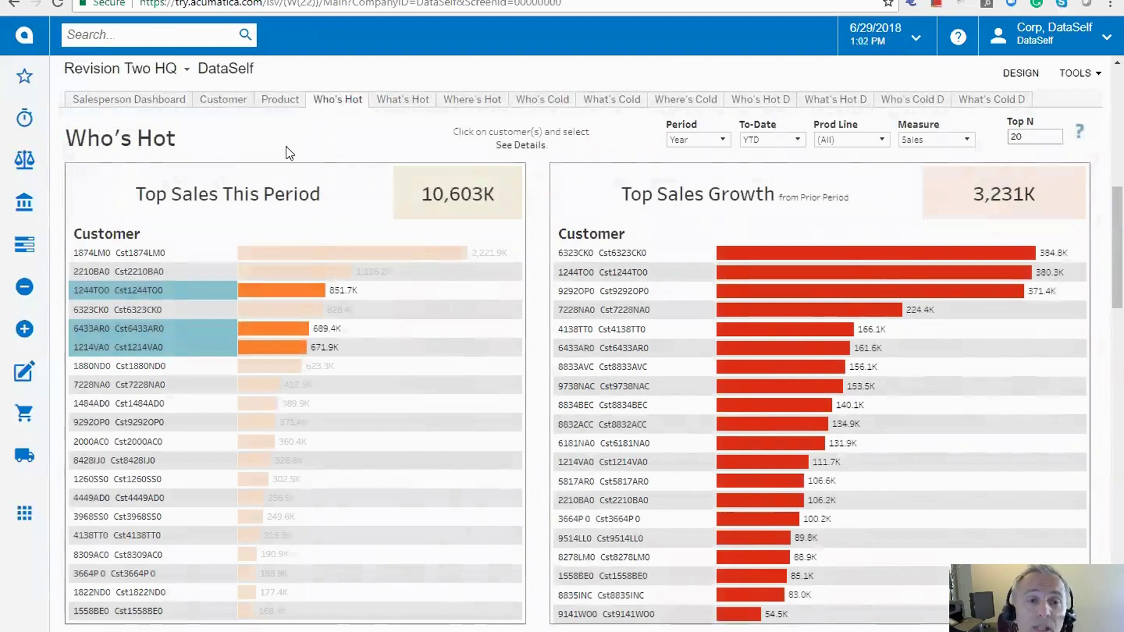
# - Switch the Who's Hot measure to Gross Profit, showing 5,794K top profit and 1,849K growth
pyautogui.click(967, 145)
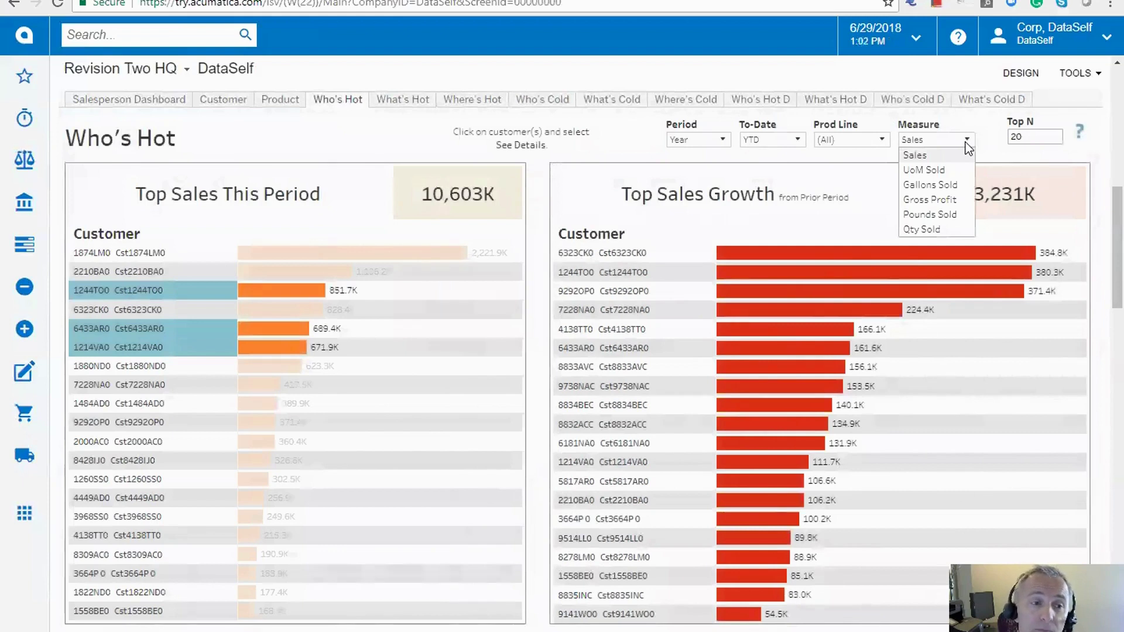
pyautogui.click(940, 199)
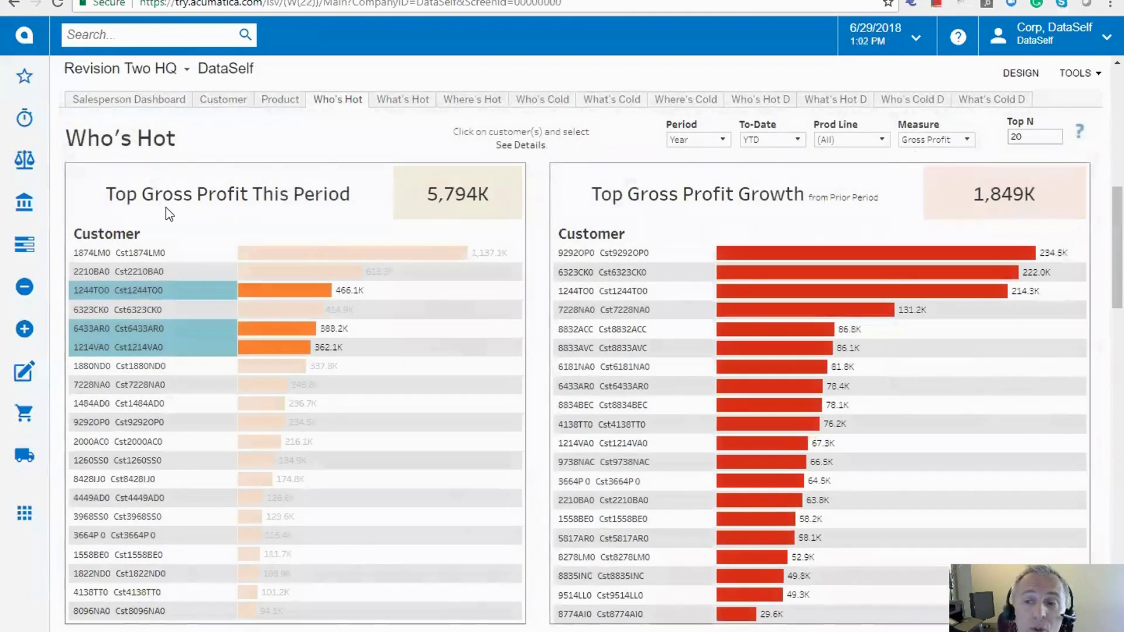
pyautogui.moveTo(141, 194); pyautogui.dragTo(250, 197)
pyautogui.moveTo(627, 196); pyautogui.dragTo(734, 196)
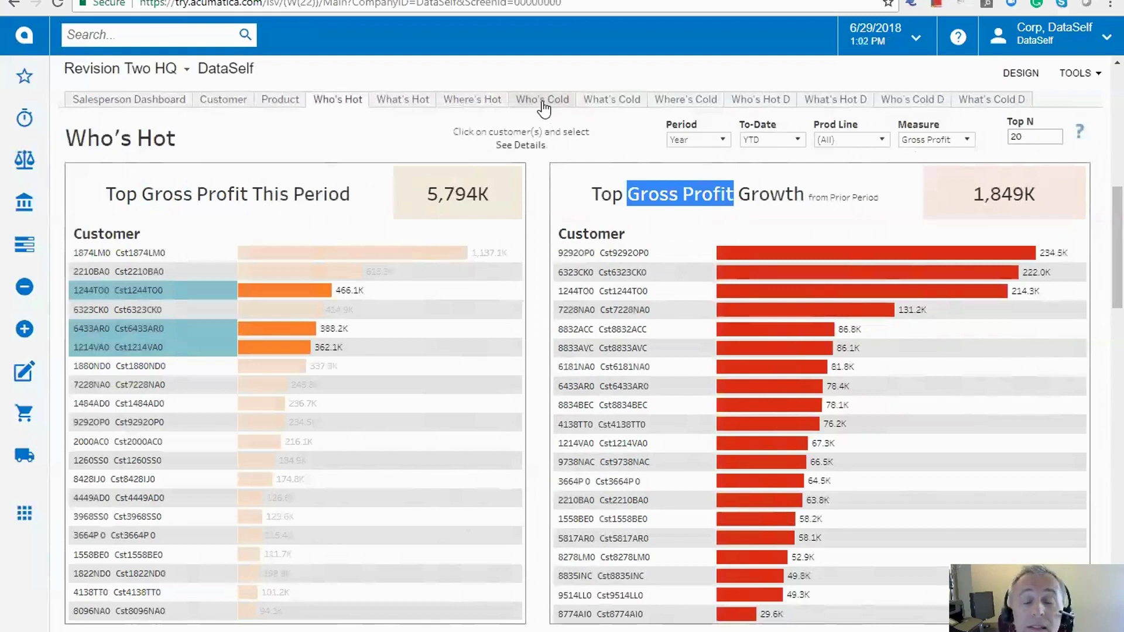
pyautogui.click(140, 97)
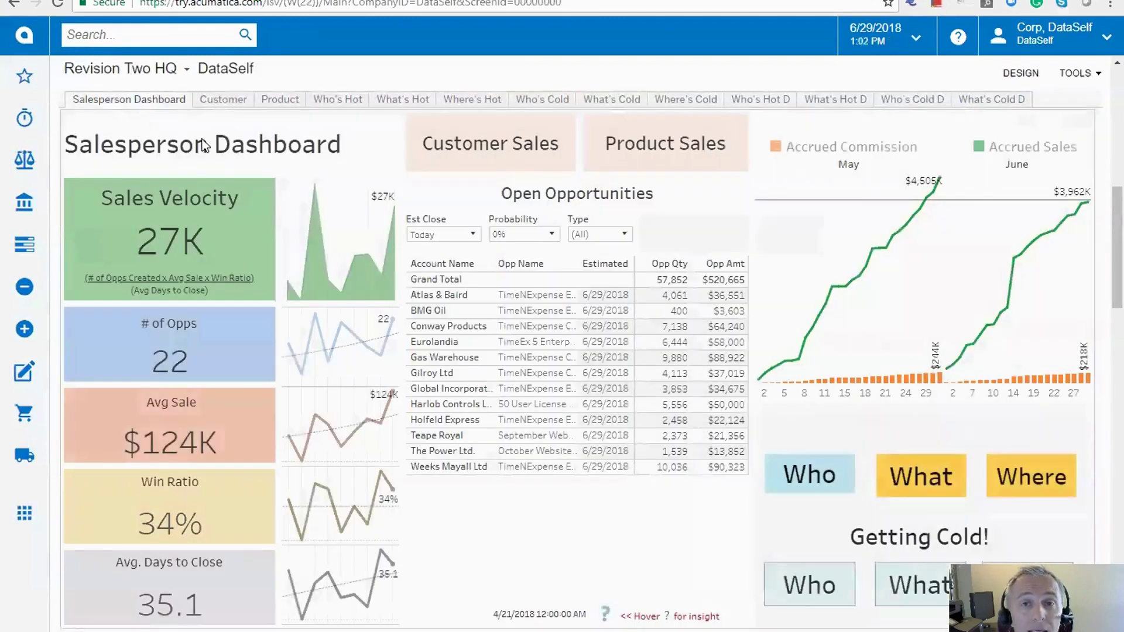
pyautogui.click(811, 587)
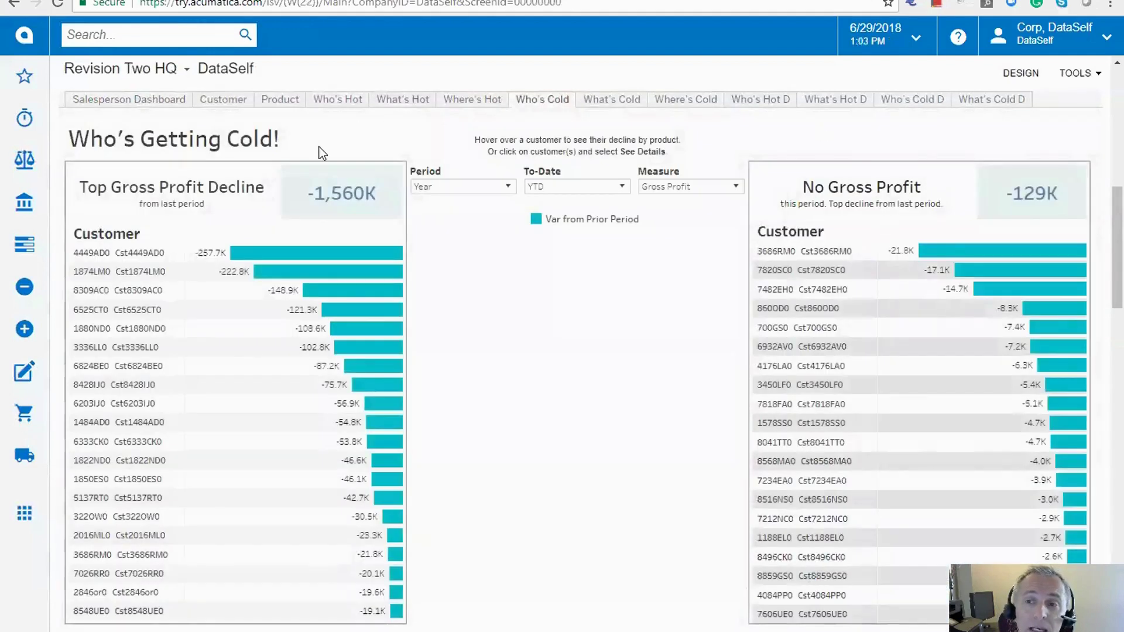
pyautogui.moveTo(290, 144); pyautogui.dragTo(73, 136)
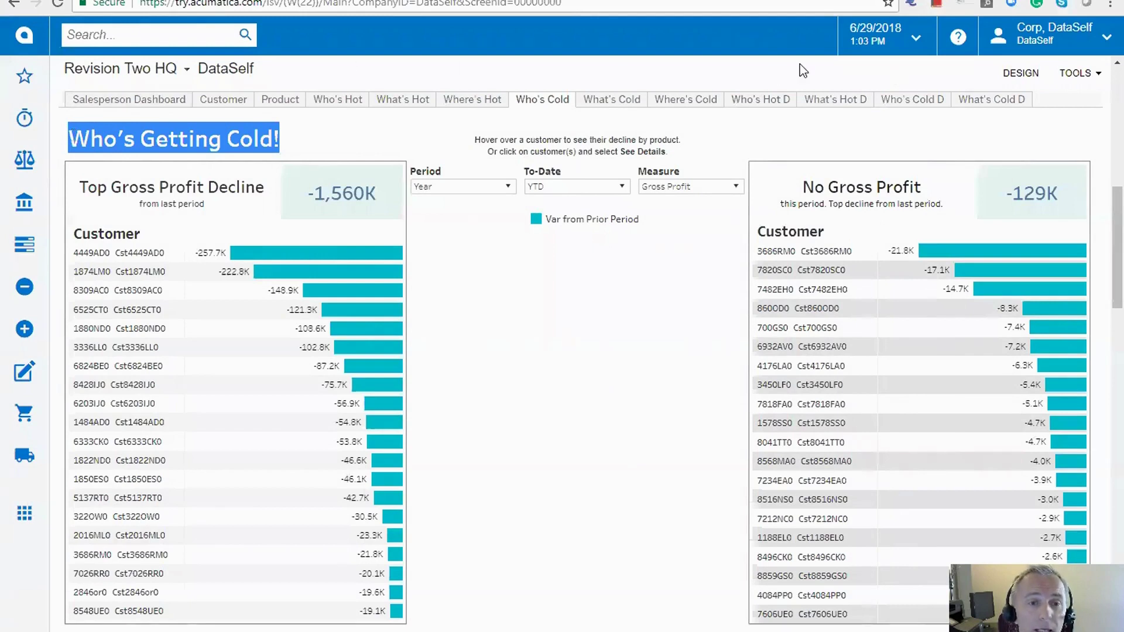
pyautogui.click(737, 186)
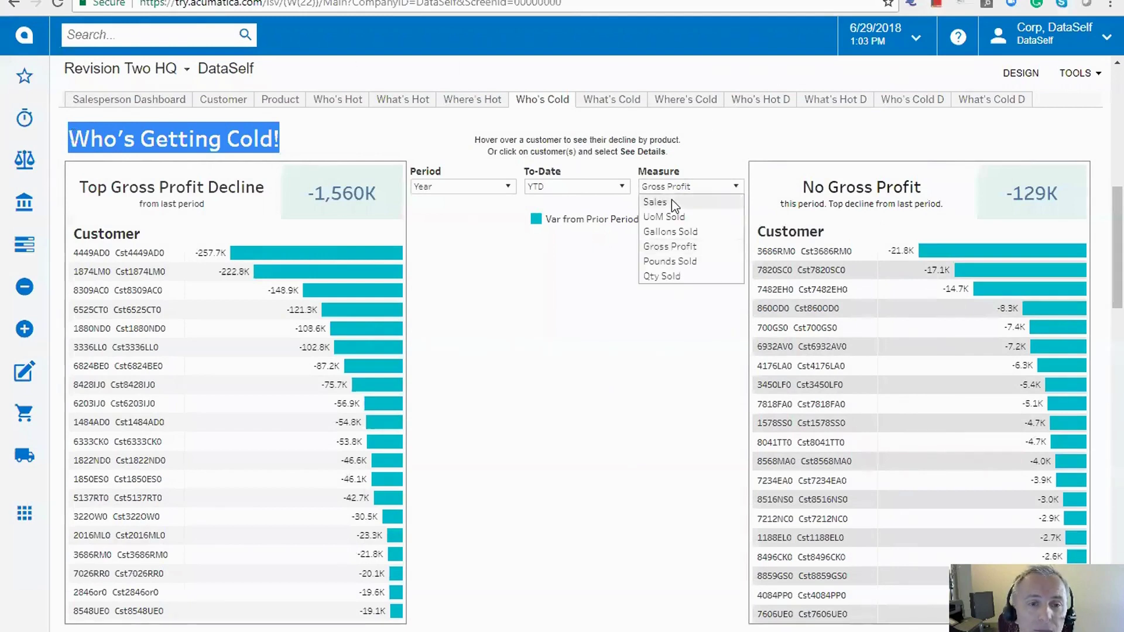
pyautogui.click(673, 200)
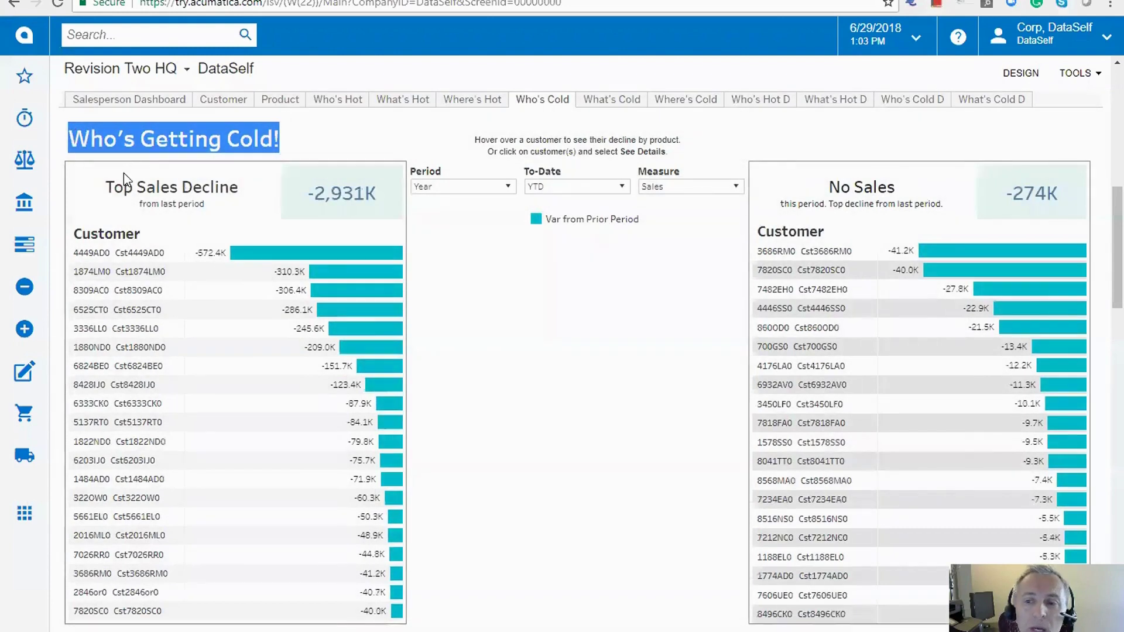
pyautogui.moveTo(106, 184); pyautogui.dragTo(216, 212)
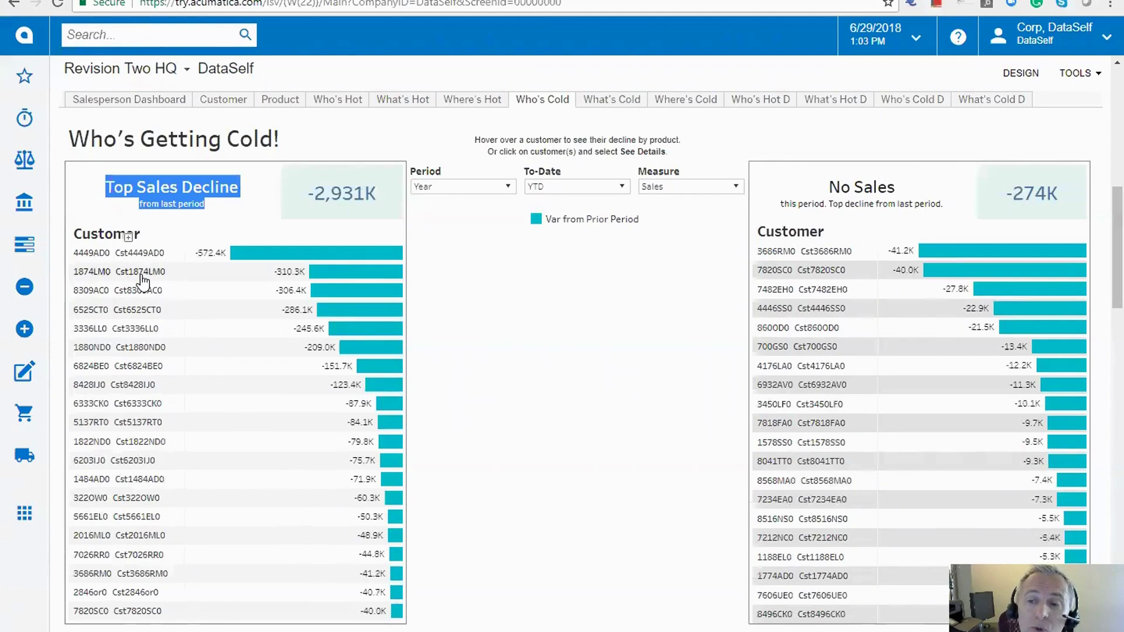
pyautogui.moveTo(142, 281)
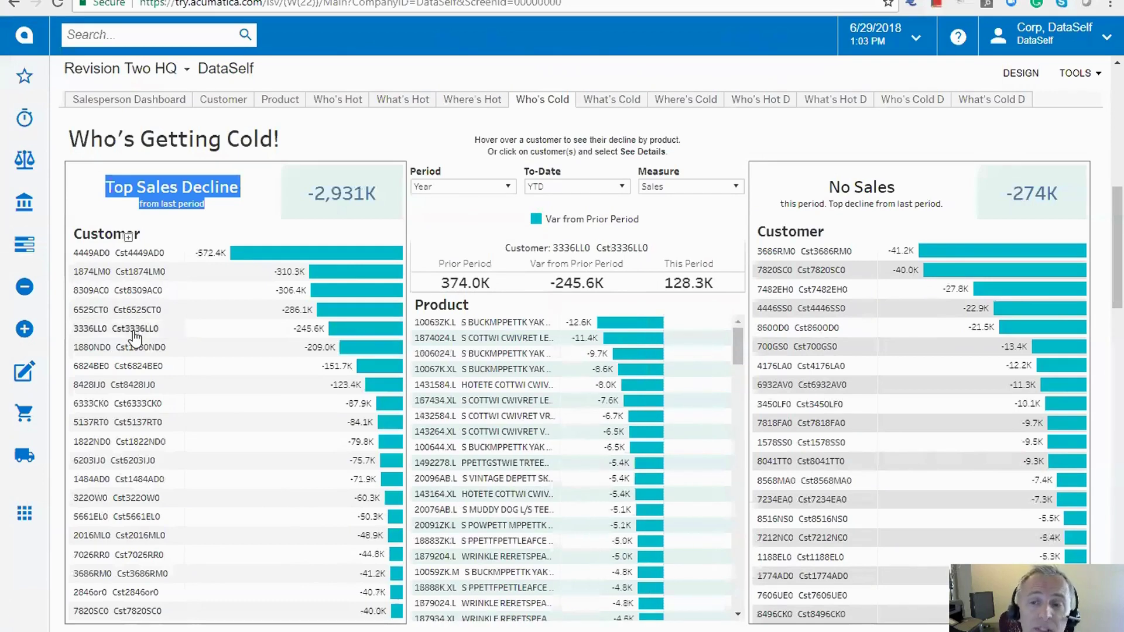
pyautogui.moveTo(134, 353)
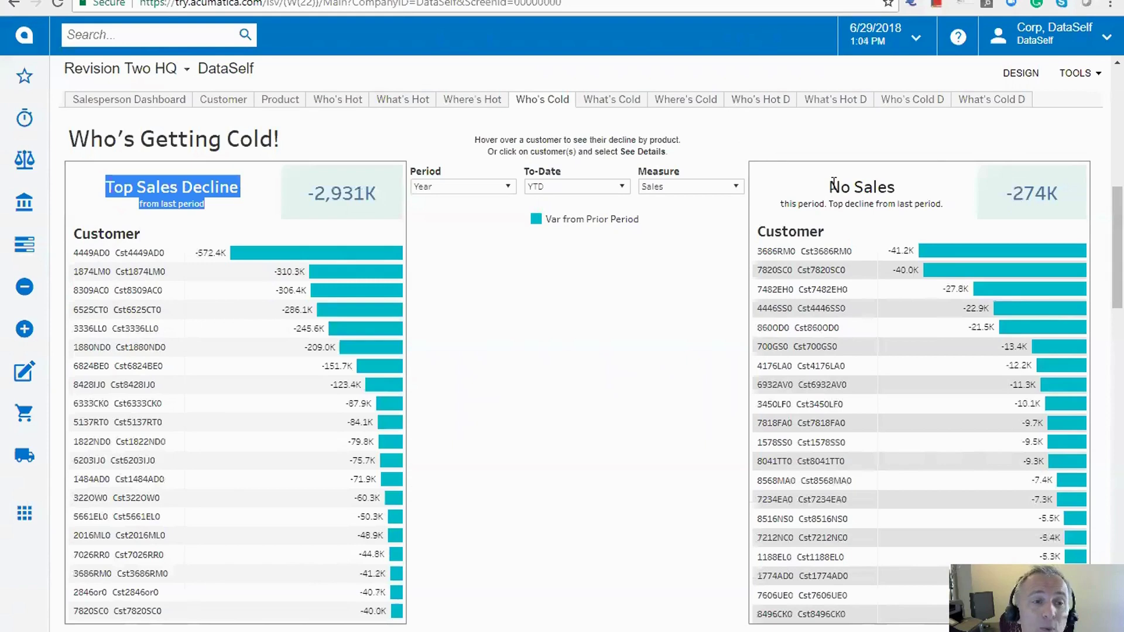
pyautogui.moveTo(830, 187); pyautogui.dragTo(890, 187)
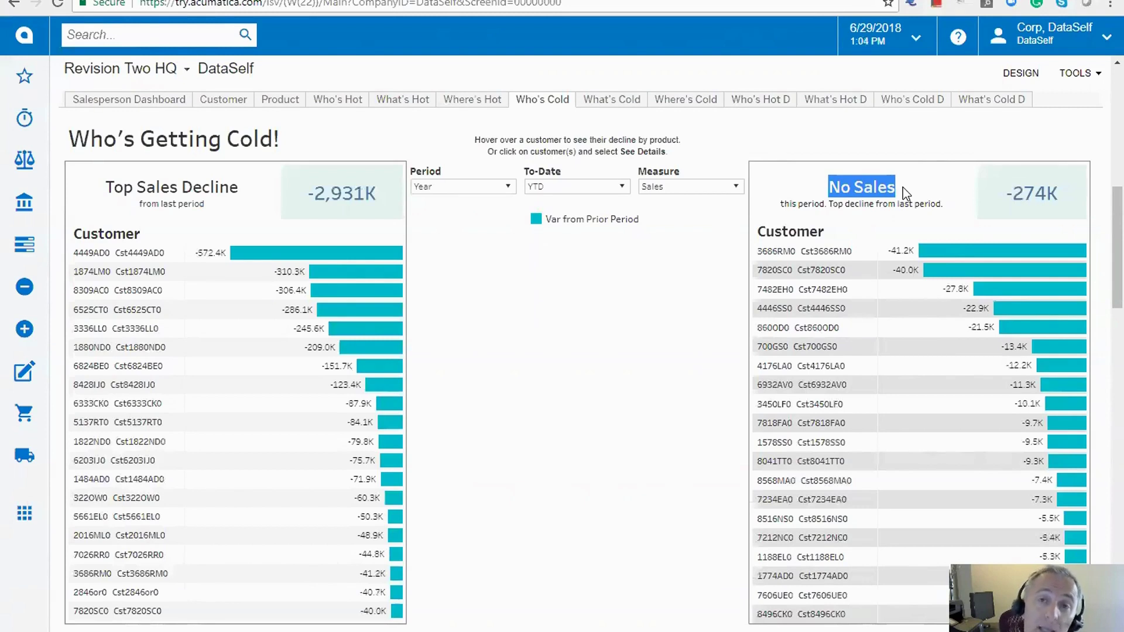
pyautogui.moveTo(1007, 259)
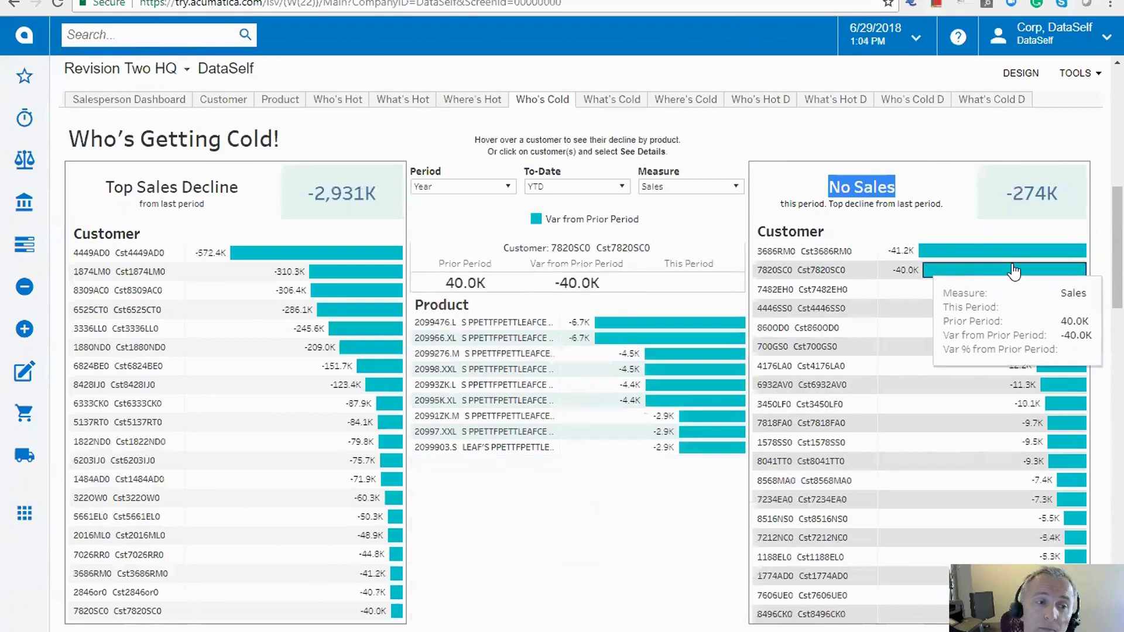
pyautogui.moveTo(1045, 291)
pyautogui.moveTo(1053, 311)
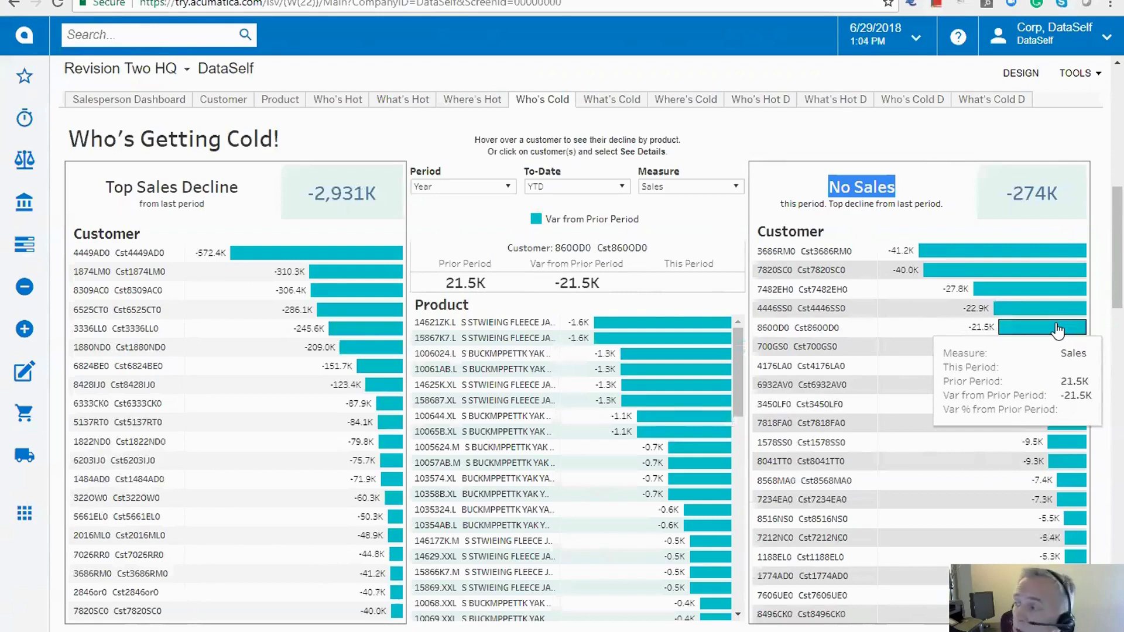
pyautogui.moveTo(1053, 366)
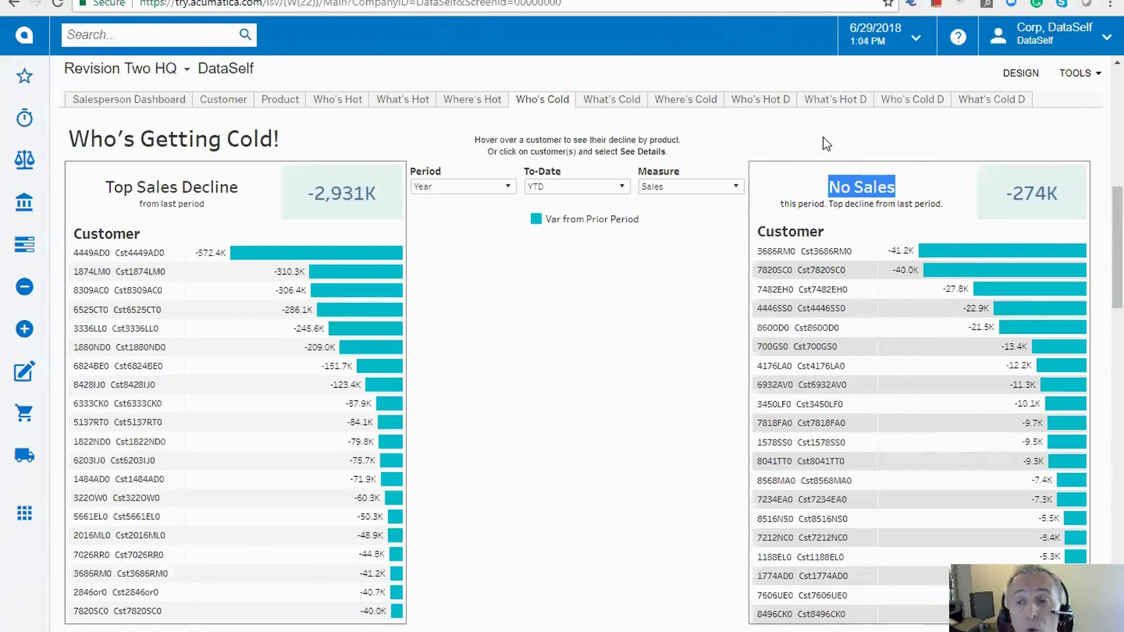
# - From the Salesperson Dashboard, open Customer Sales and check the Invoice Date filter options
pyautogui.click(156, 97)
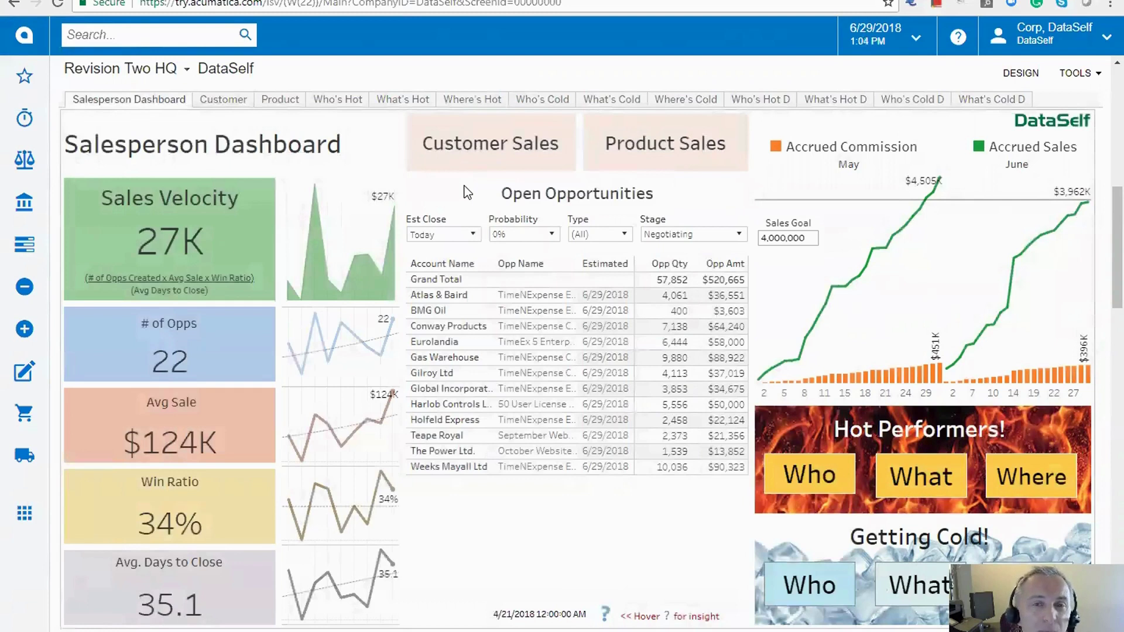
pyautogui.click(494, 147)
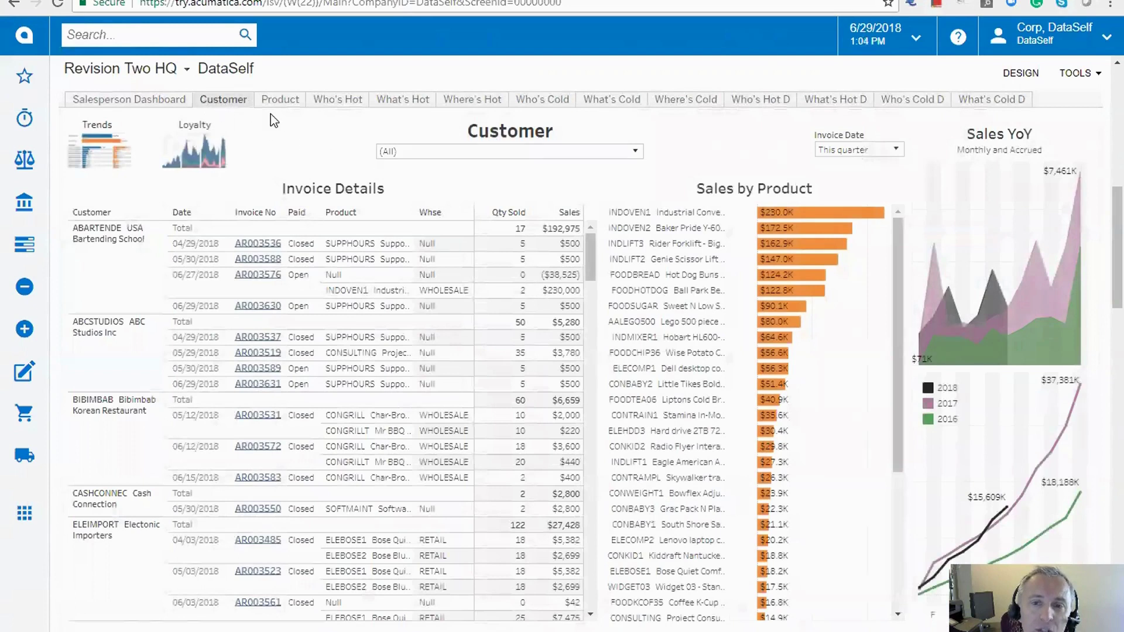
pyautogui.click(896, 150)
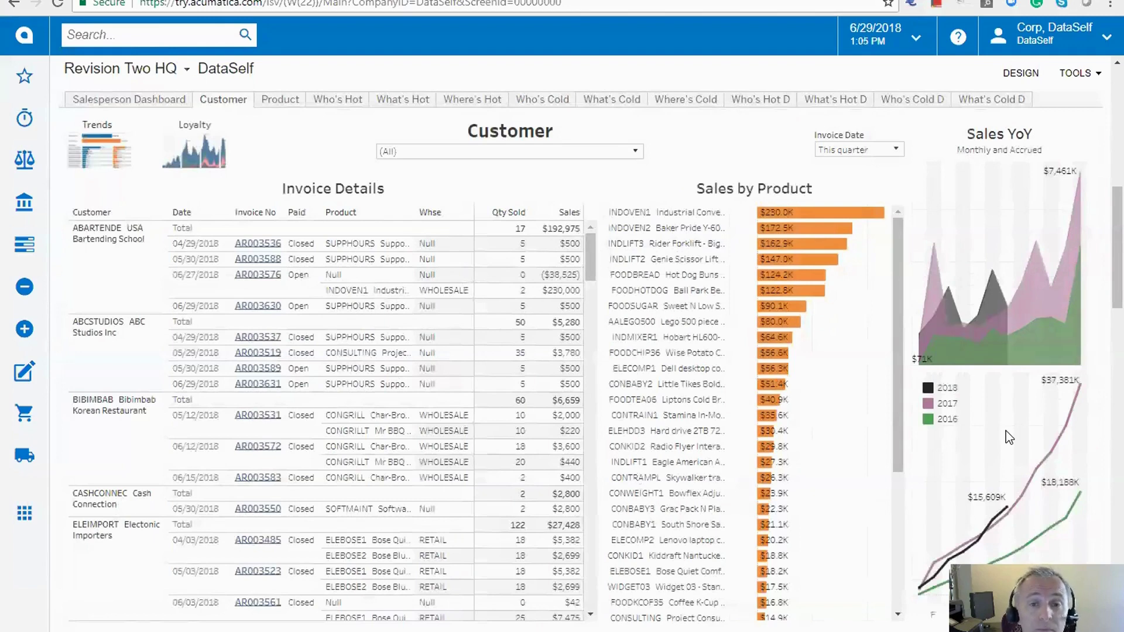
# - Search the Customer filter for 'sacr' and pick INDSACRAME Sacramento Industrial Supply
pyautogui.click(635, 151)
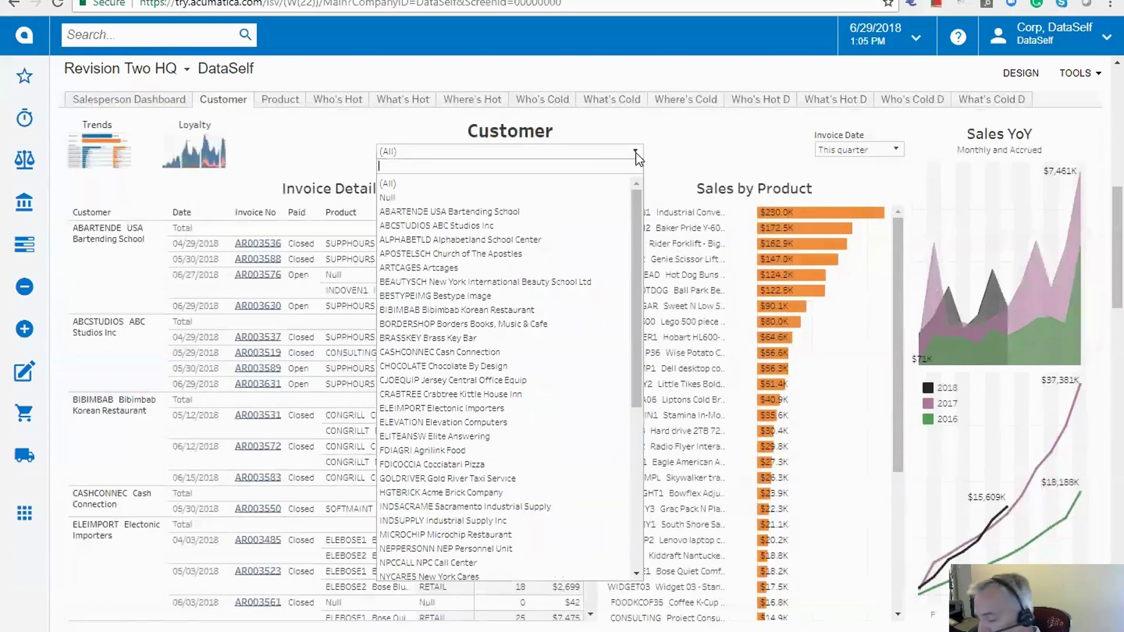
pyautogui.write('sacr')
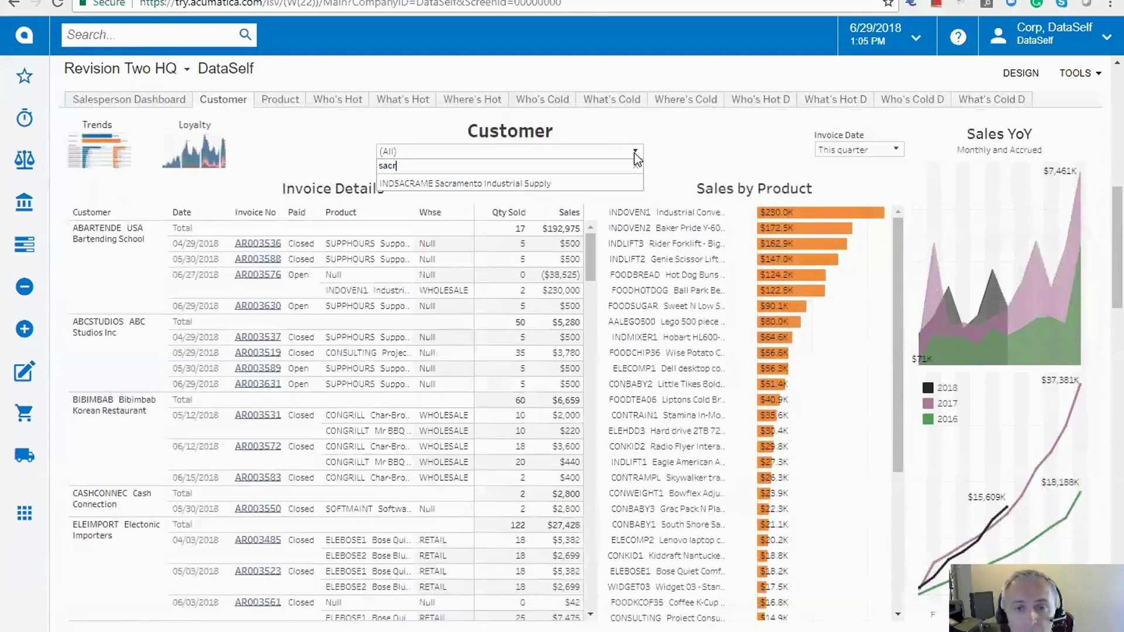
pyautogui.click(528, 185)
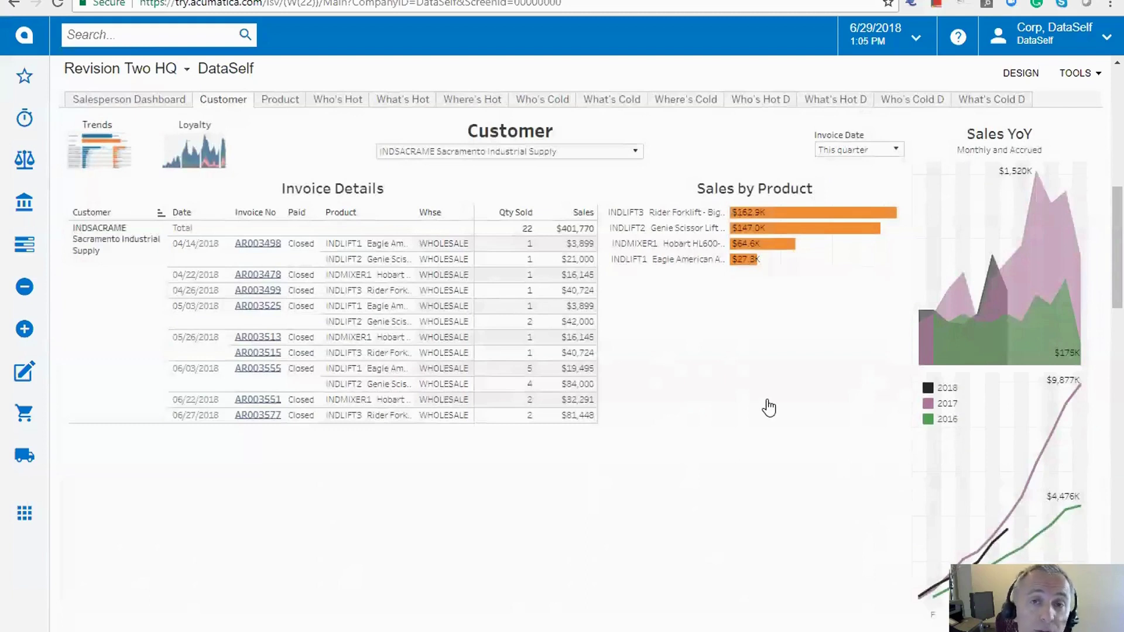
pyautogui.click(135, 274)
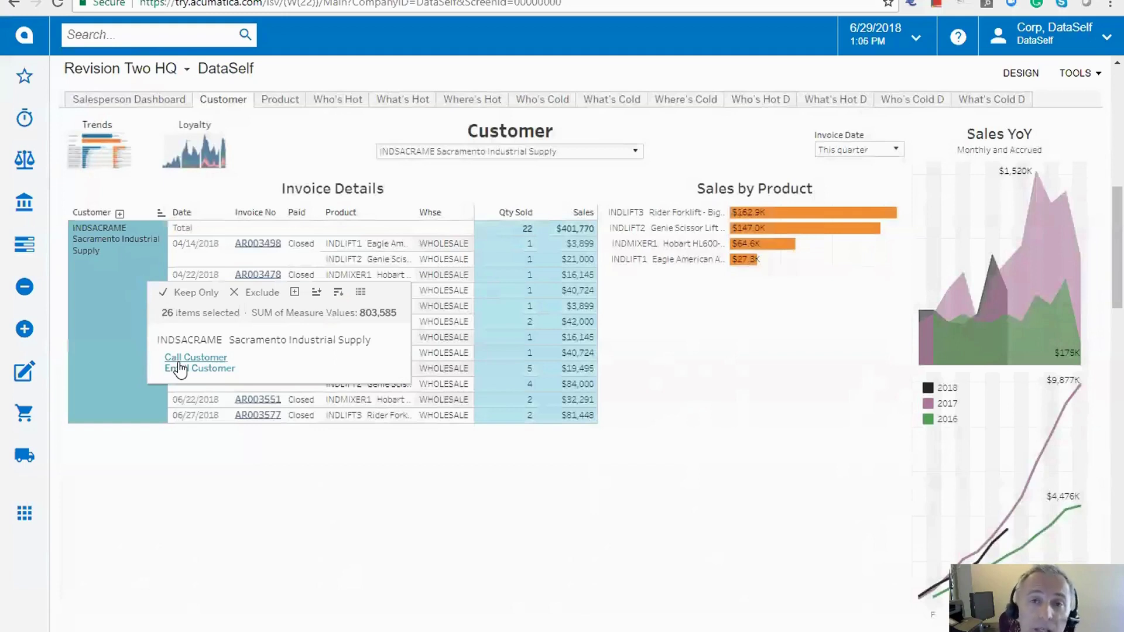
pyautogui.click(259, 529)
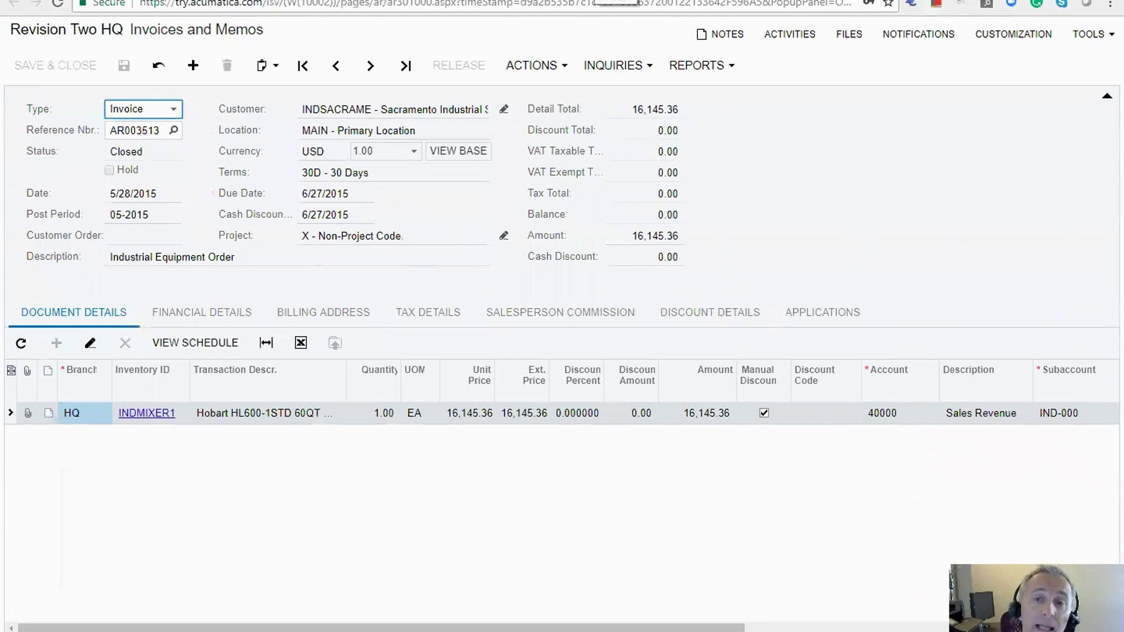
pyautogui.hotkey('ctrl', 'w')
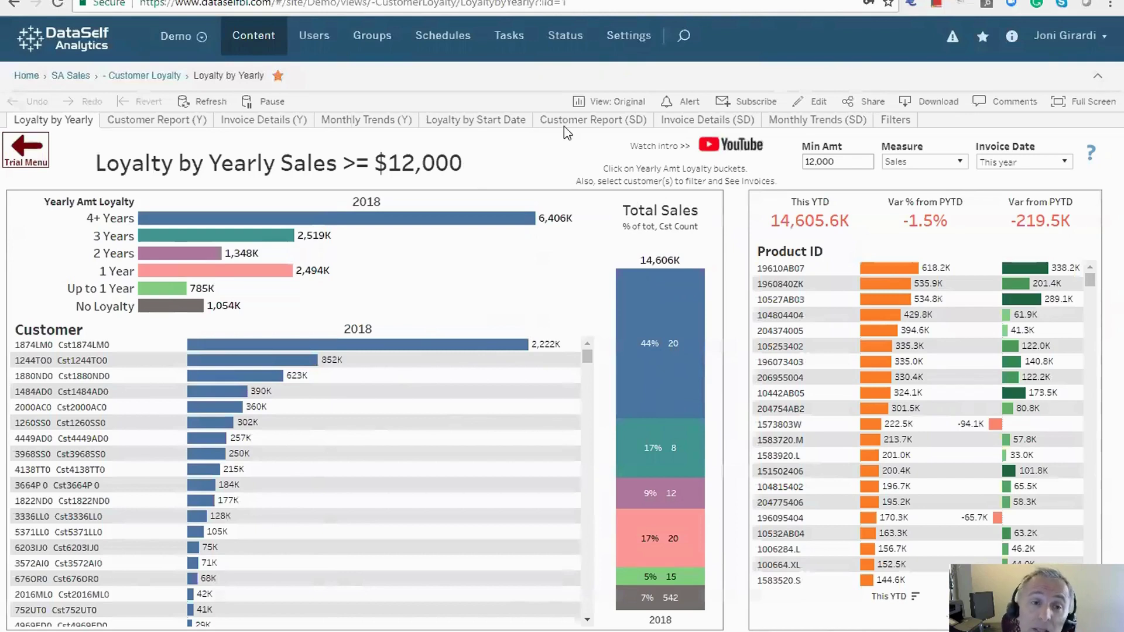
# - Change the loyalty Min Amt from 12,000 to 15,000
pyautogui.moveTo(867, 162); pyautogui.dragTo(805, 168)
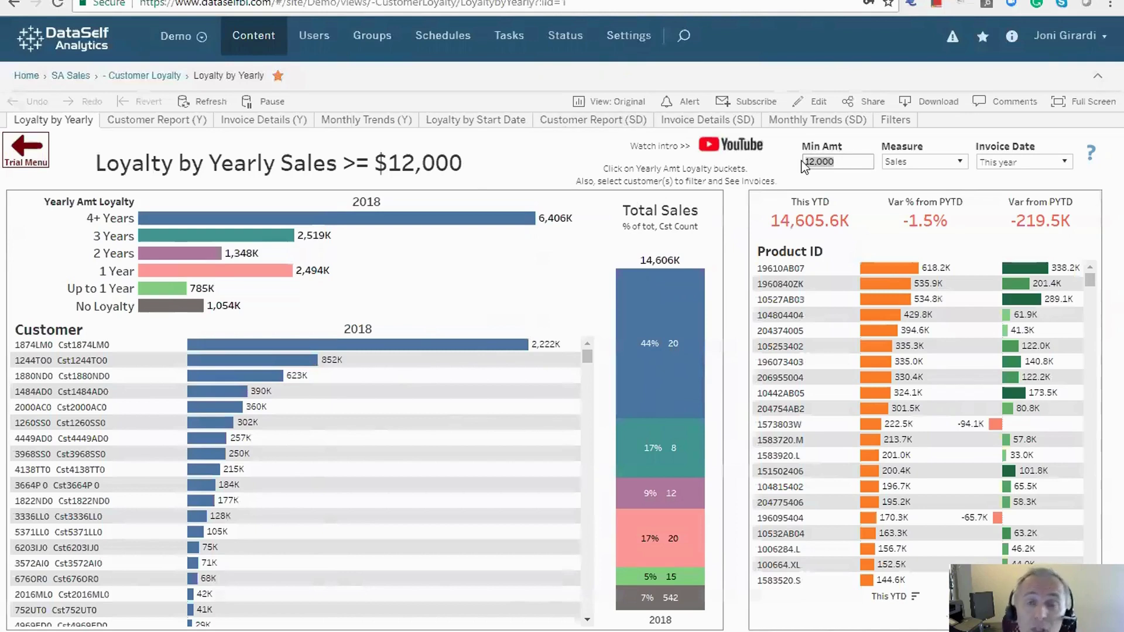
pyautogui.write('15000')
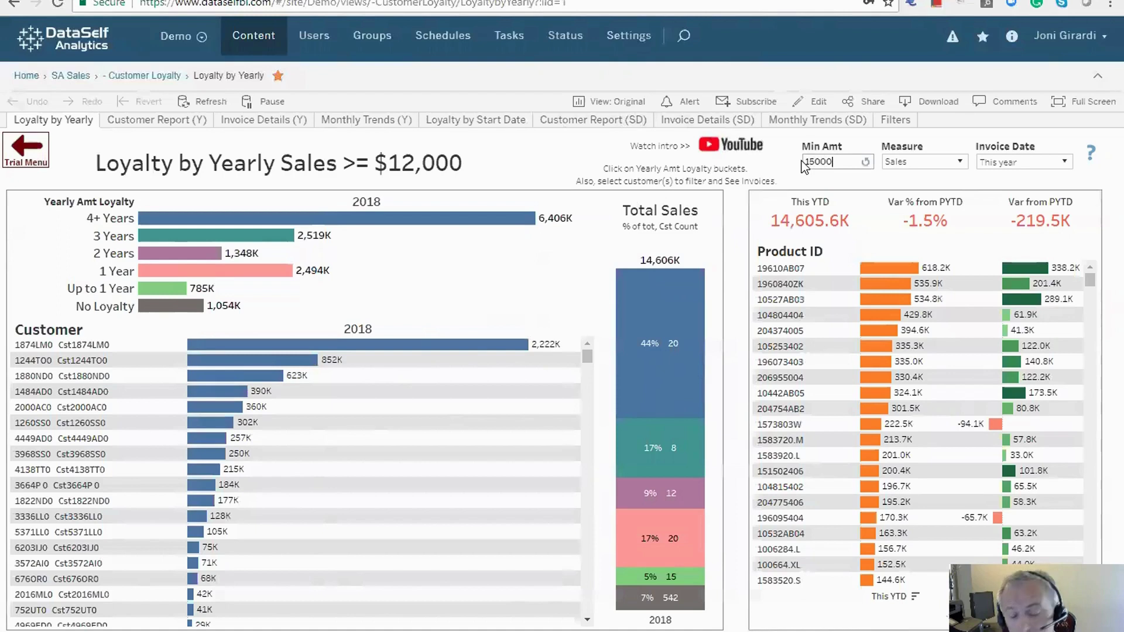
pyautogui.press('Return')
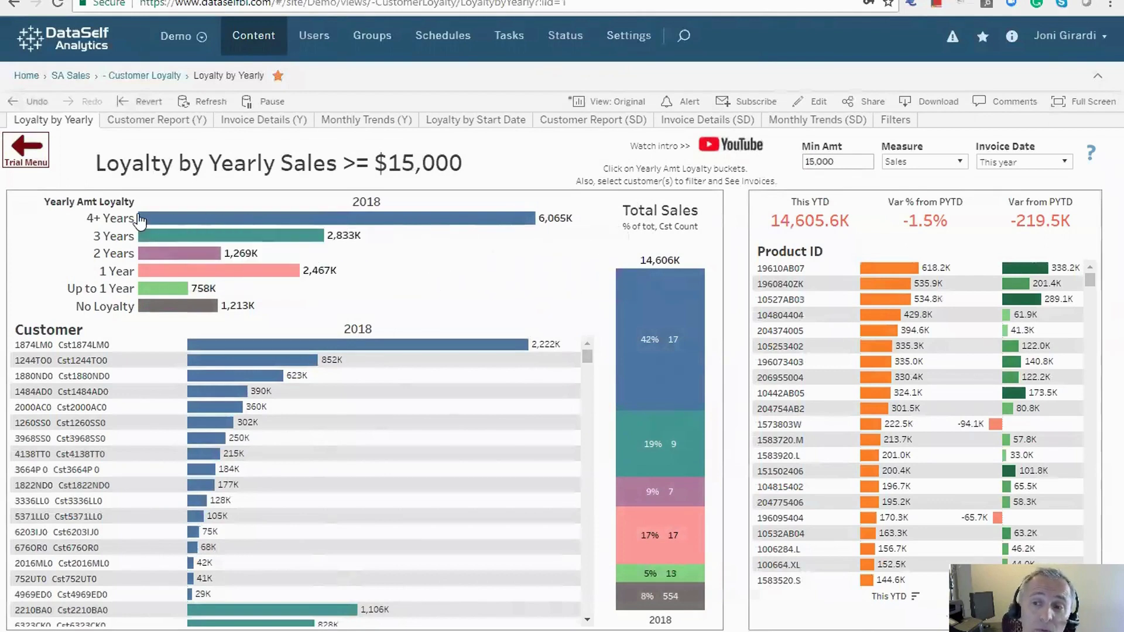
pyautogui.moveTo(206, 238)
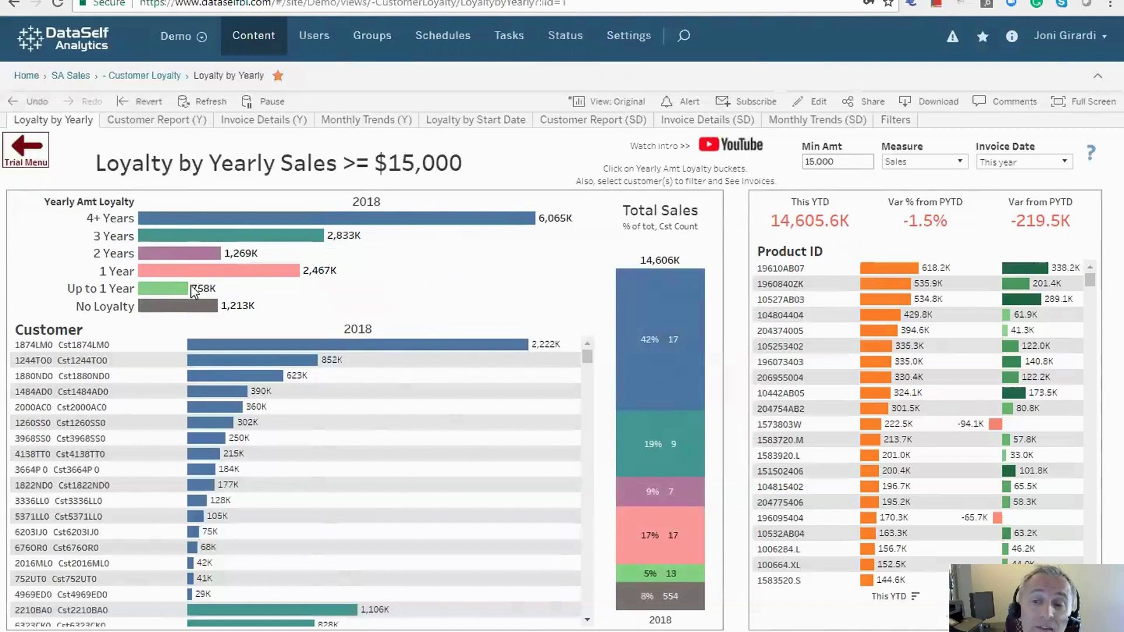
# - Read the values of the Customer Loyalty bars for each loyalty bucket
pyautogui.moveTo(176, 290)
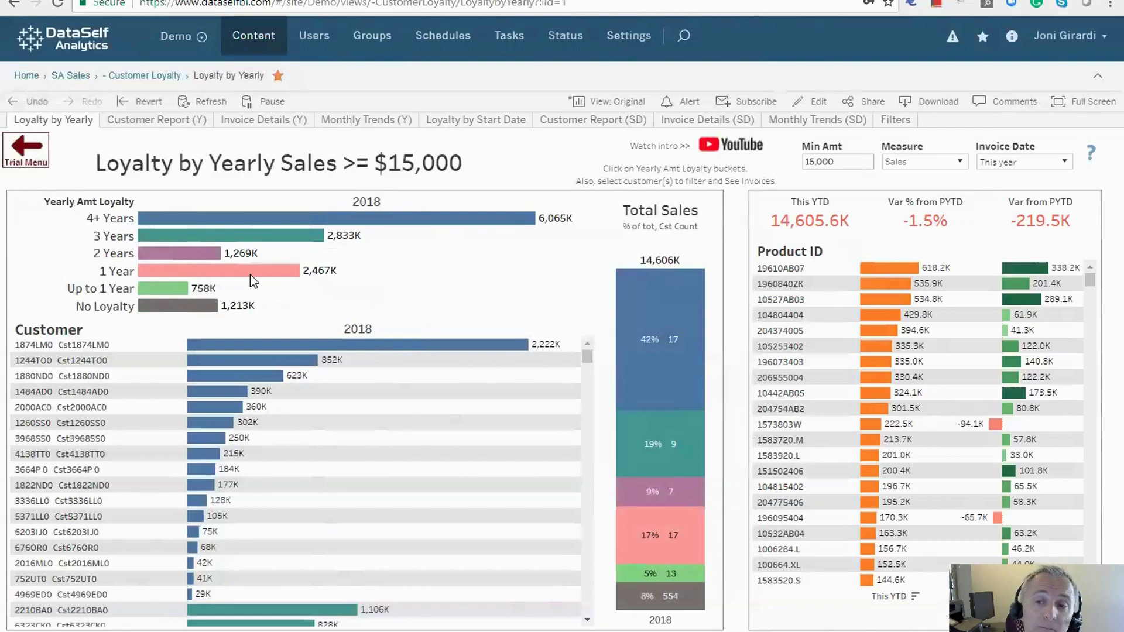
pyautogui.moveTo(256, 278)
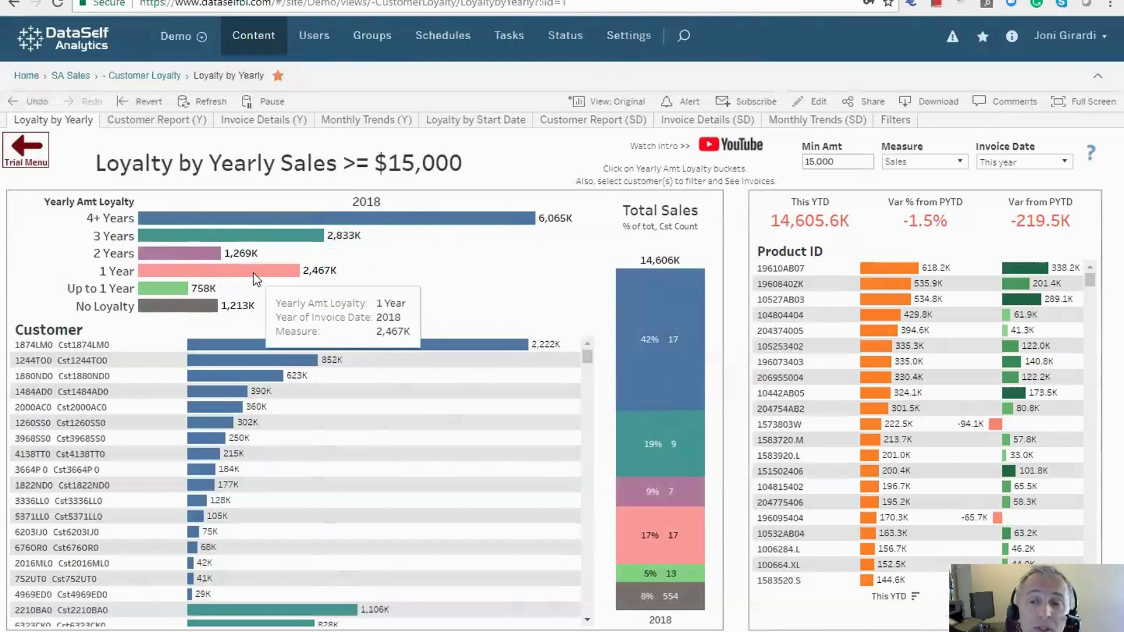
pyautogui.moveTo(210, 258)
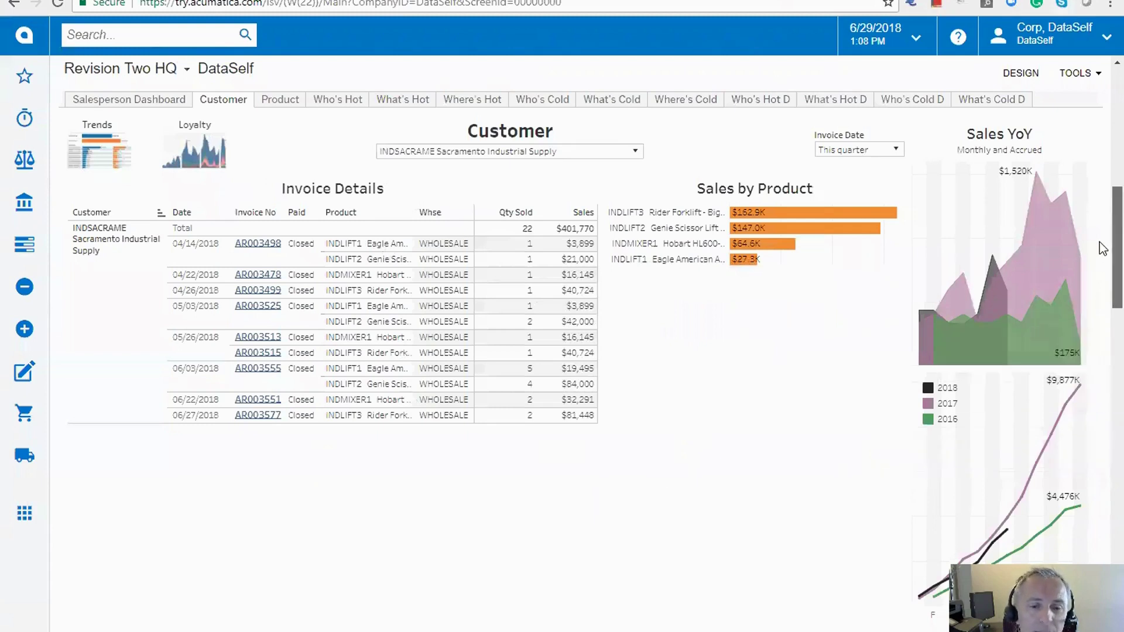
# - Scroll the DataSelf page past Customer Loyalty down to the Projections by Product charts
pyautogui.moveTo(1100, 242); pyautogui.dragTo(1100, 354)
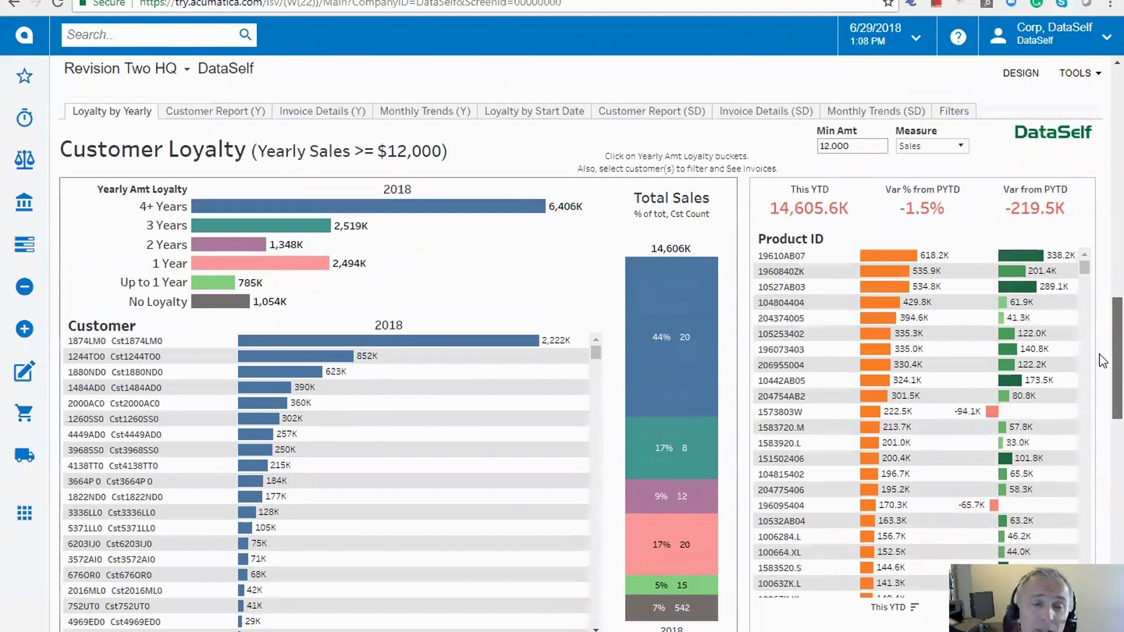
pyautogui.scroll(-10, 1100, 355)
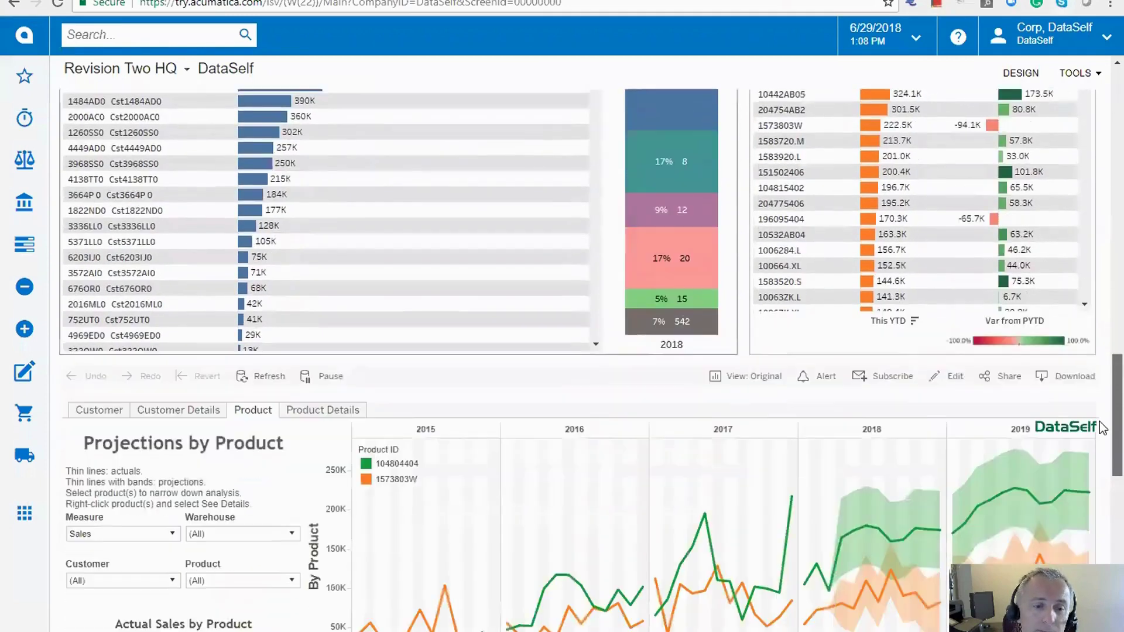